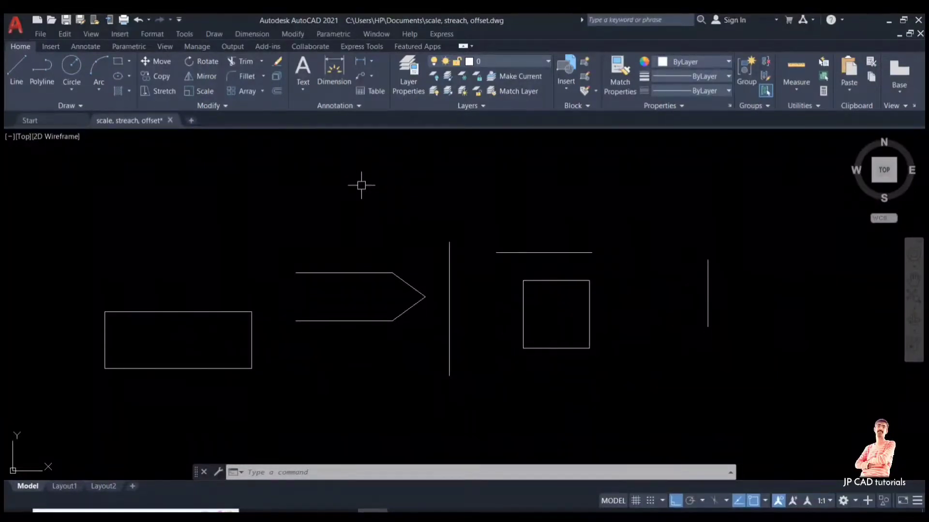
pyautogui.click(184, 209)
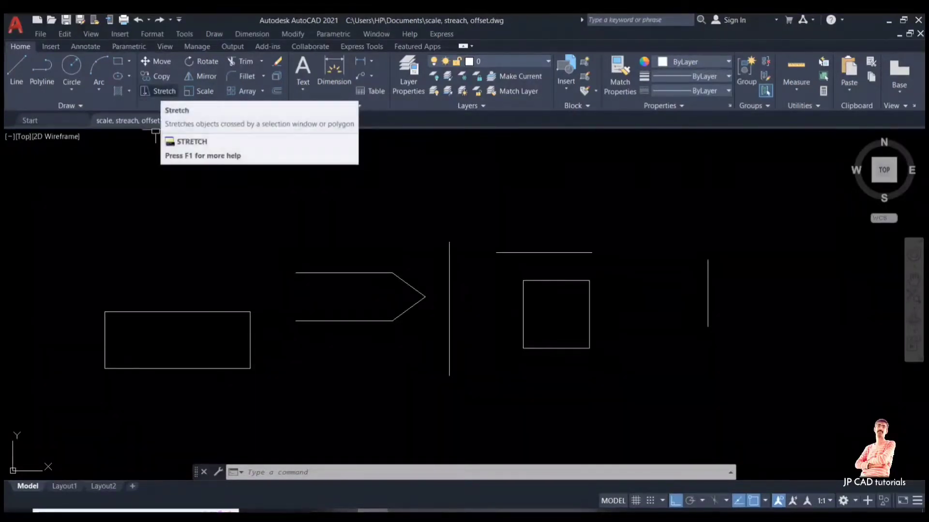
pyautogui.click(158, 91)
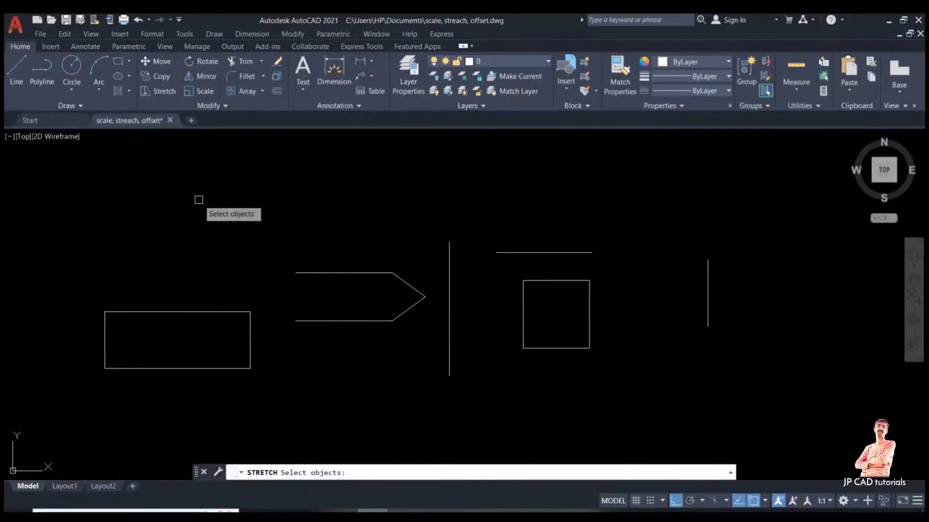
pyautogui.press('Escape')
pyautogui.press('Escape')
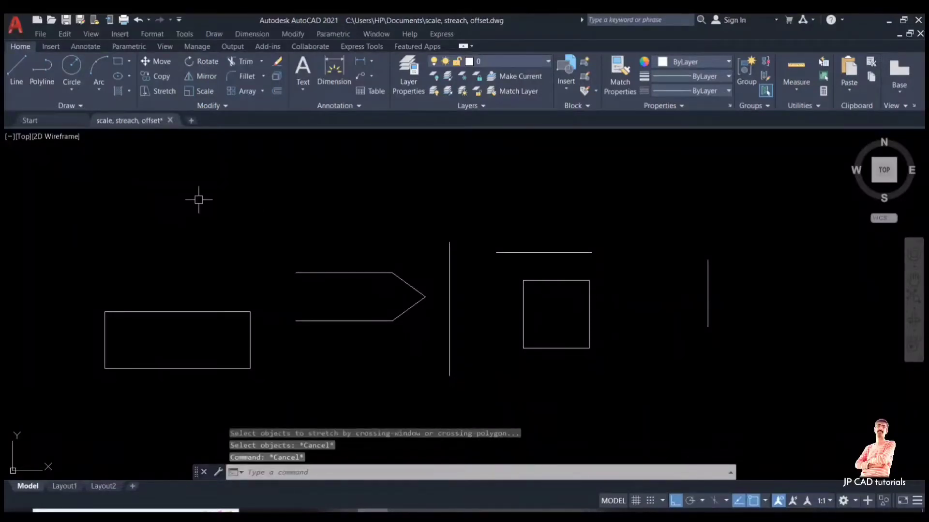
# - Try shortening the rectangle by grip-stretching its right edge inward to a free point, and undo the stretch
pyautogui.click(206, 310)
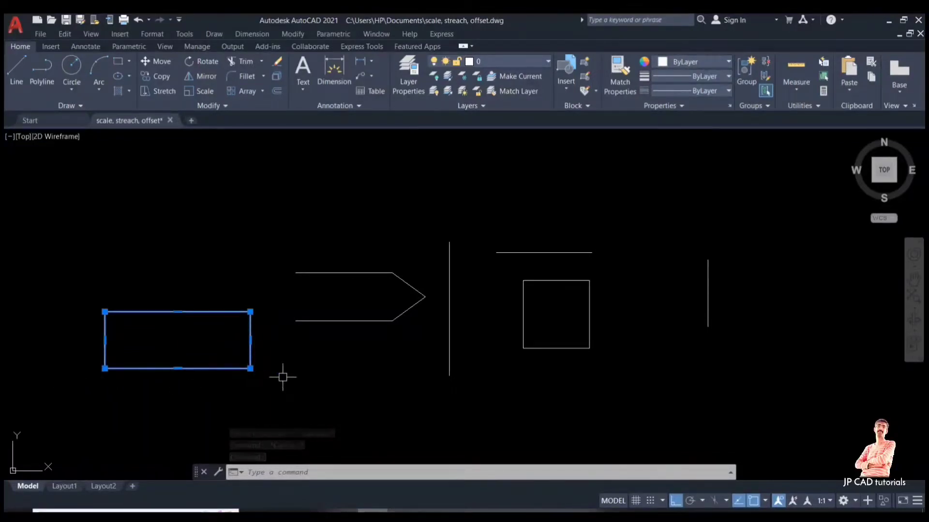
pyautogui.click(306, 387)
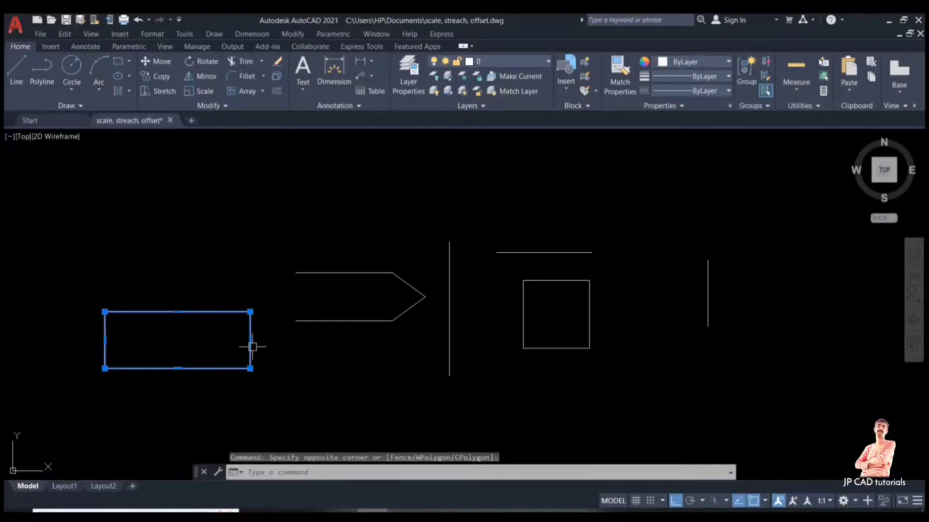
pyautogui.moveTo(250, 340)
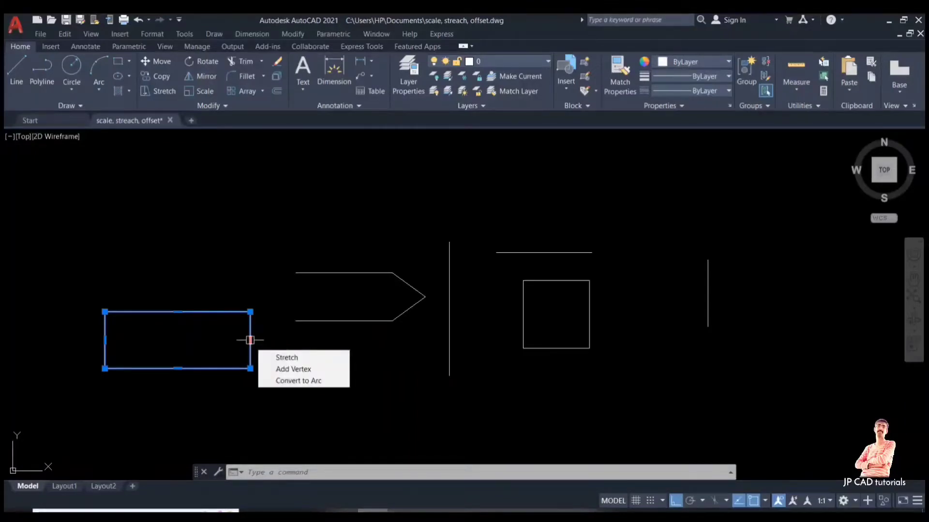
pyautogui.click(250, 340)
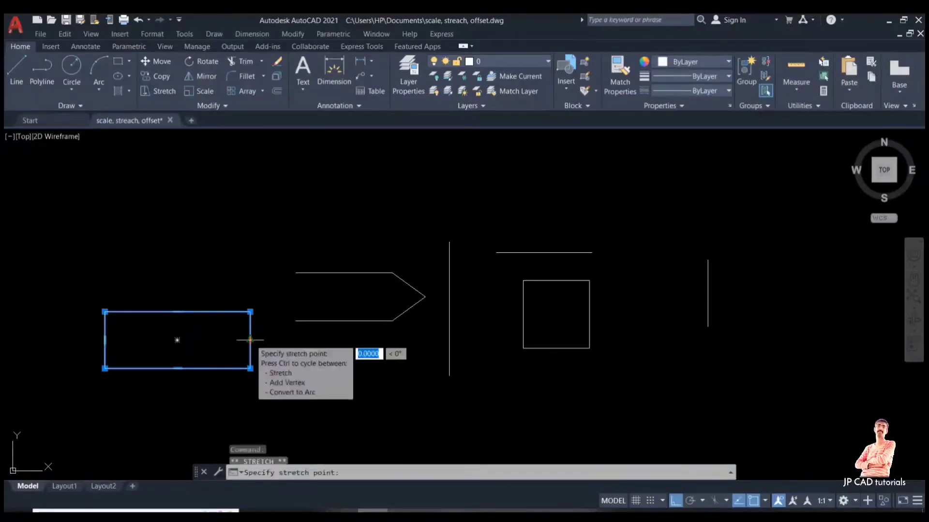
pyautogui.click(213, 351)
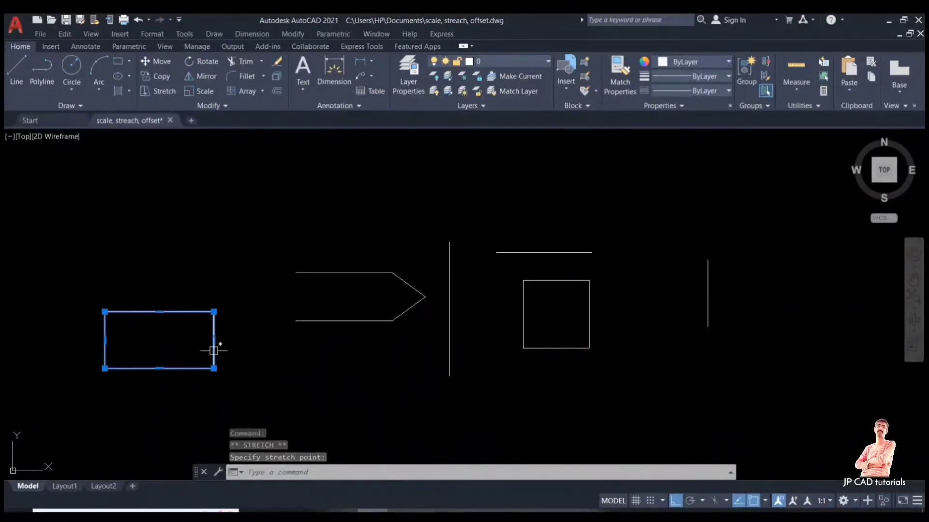
pyautogui.hotkey('ctrl', 'z')
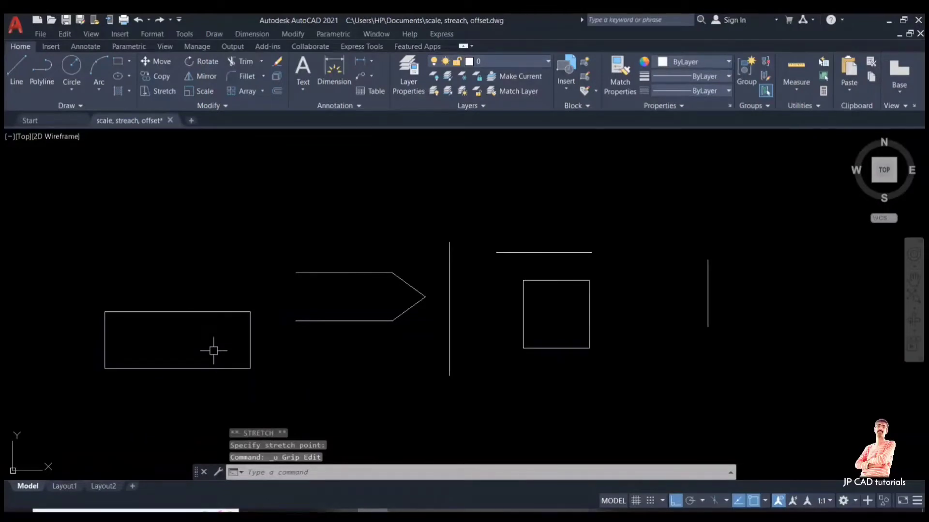
# - Shorten the rectangle by grip-stretching the midpoint of its right edge 200 units inward, and clear the selection
pyautogui.click(250, 340)
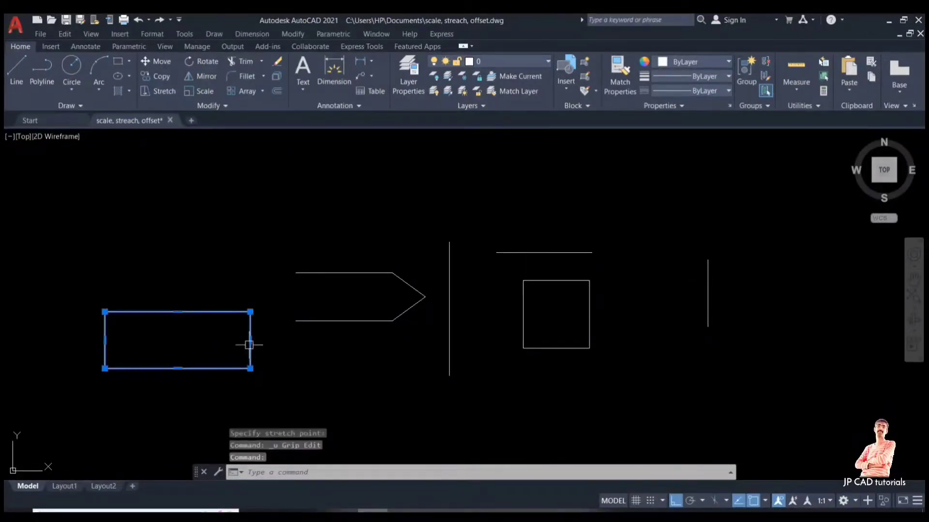
pyautogui.moveTo(250, 340)
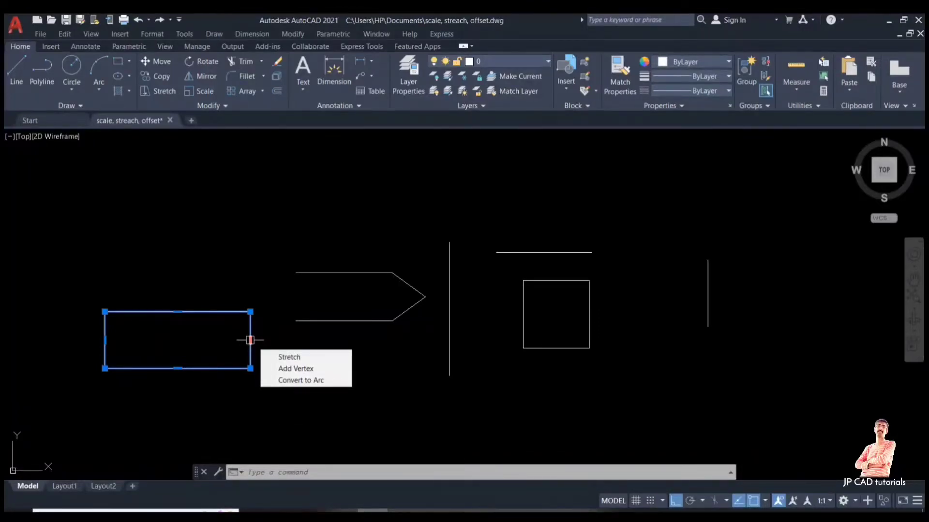
pyautogui.click(250, 340)
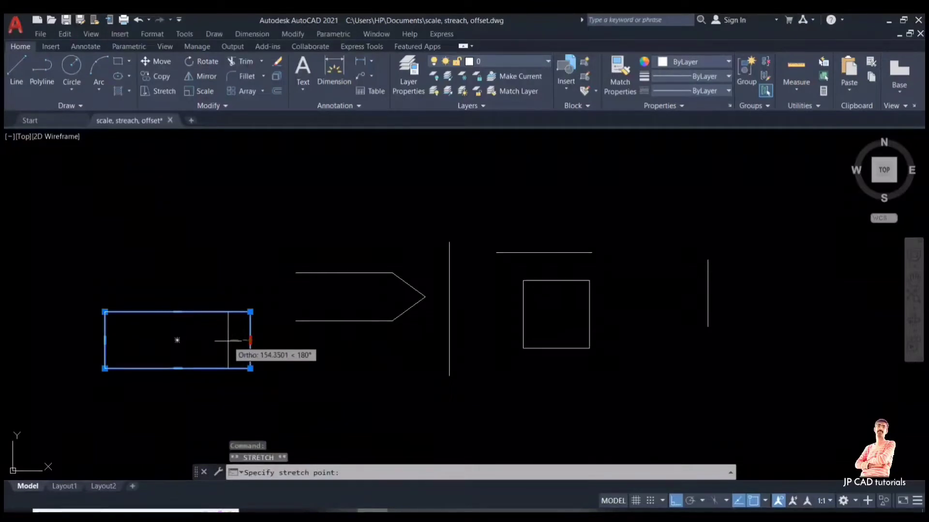
pyautogui.write('200')
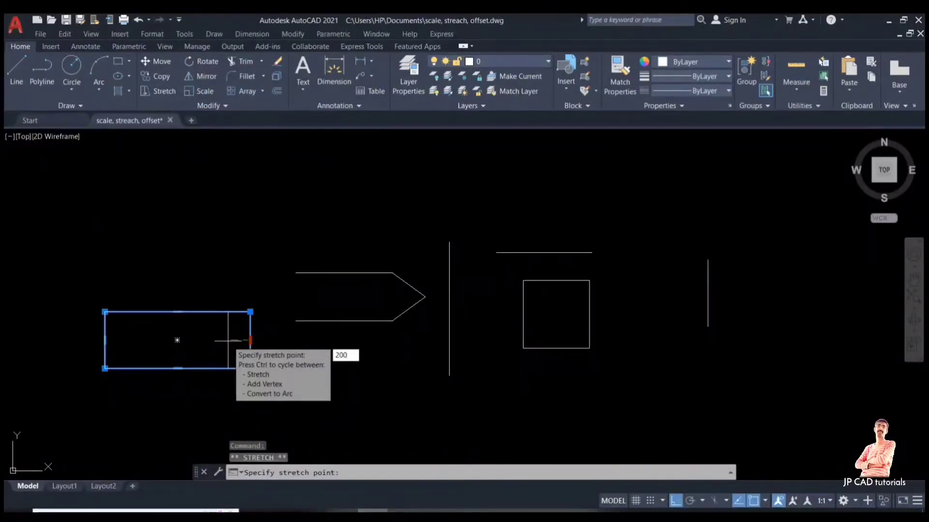
pyautogui.press('Return')
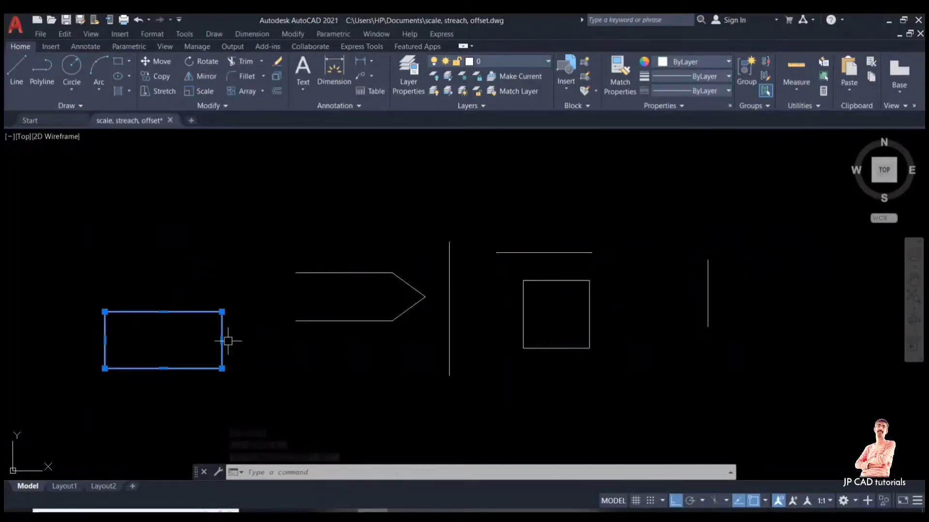
pyautogui.press('Escape')
pyautogui.click(384, 367)
pyautogui.click(385, 367)
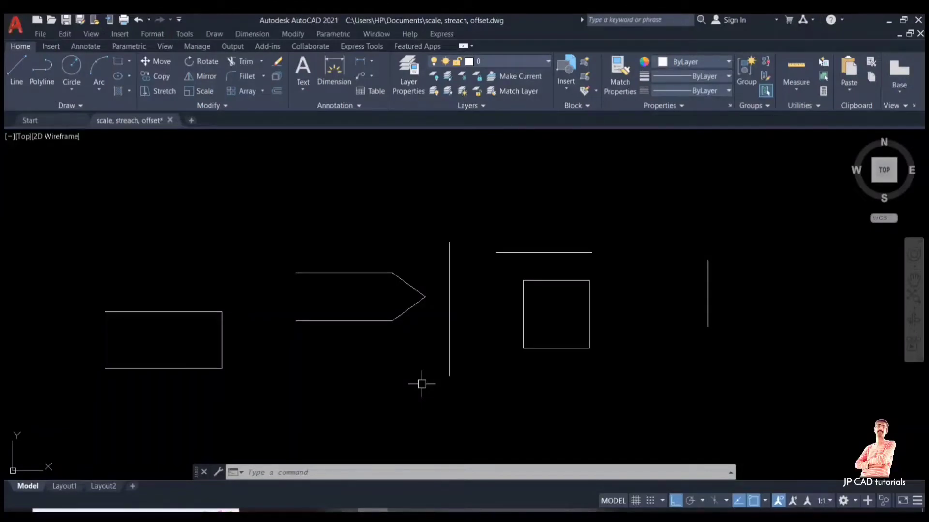
# - Stretch the two slanted lines of the arrow shape from their shared tip perpendicular onto the long vertical line
pyautogui.write('s')
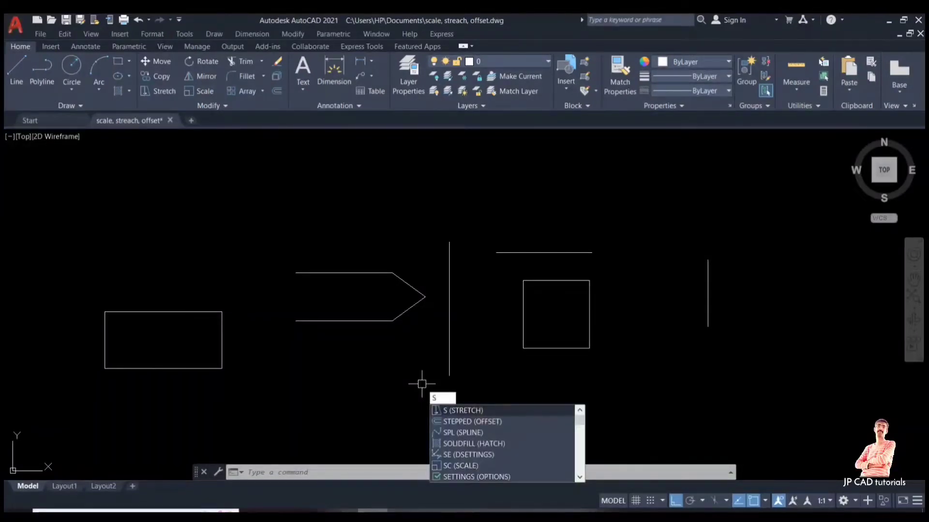
pyautogui.press('Return')
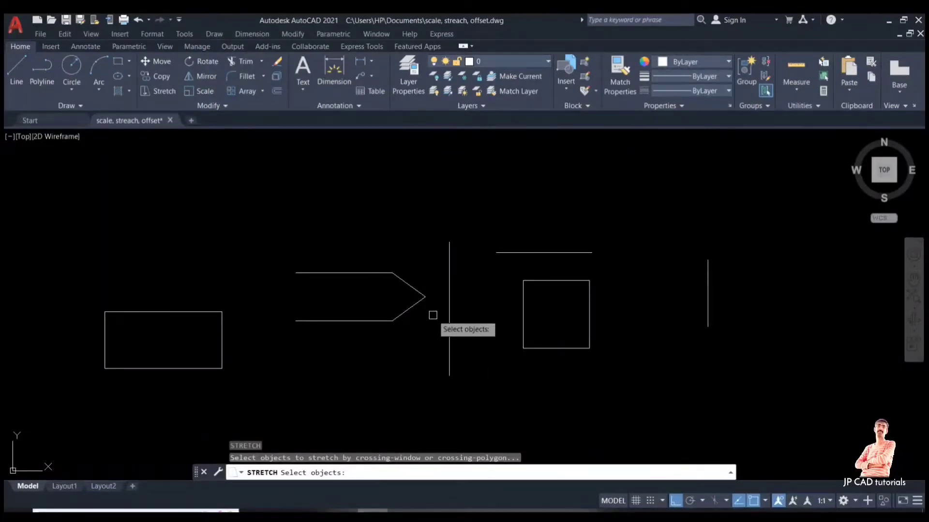
pyautogui.click(435, 271)
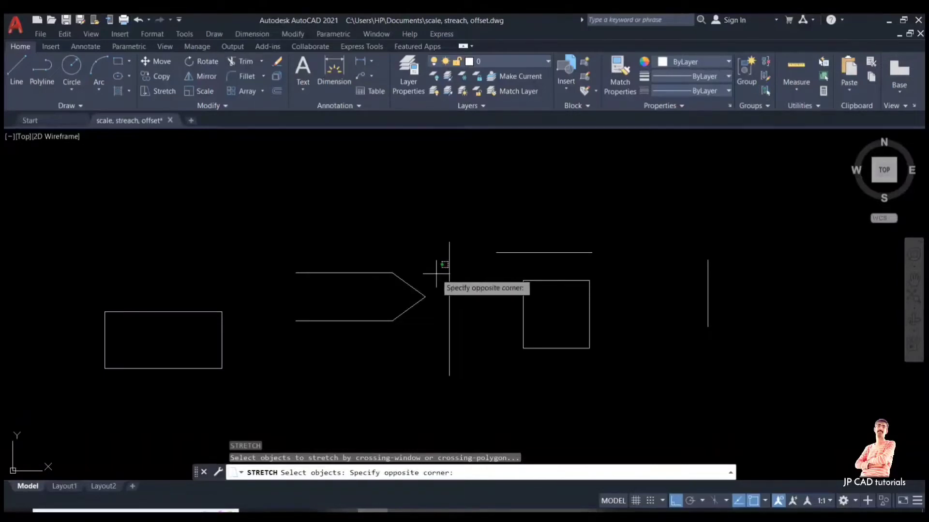
pyautogui.click(416, 325)
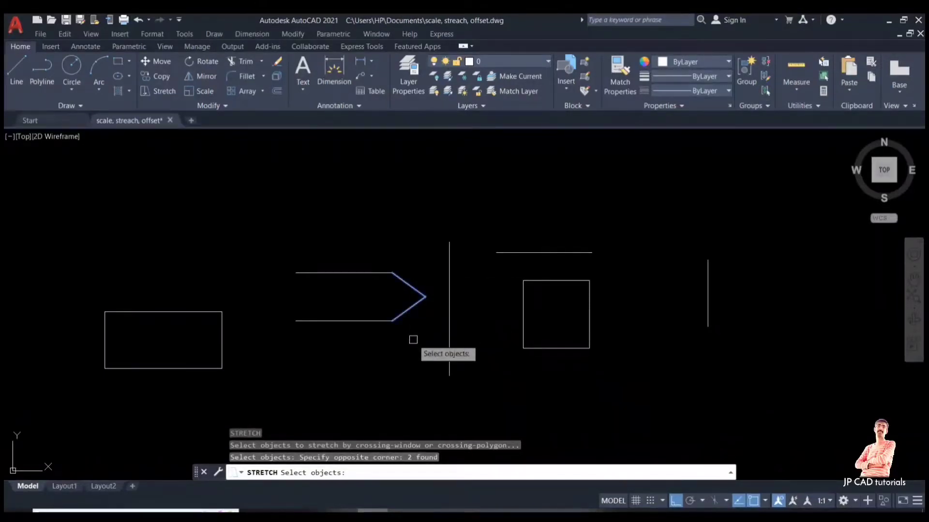
pyautogui.press('Return')
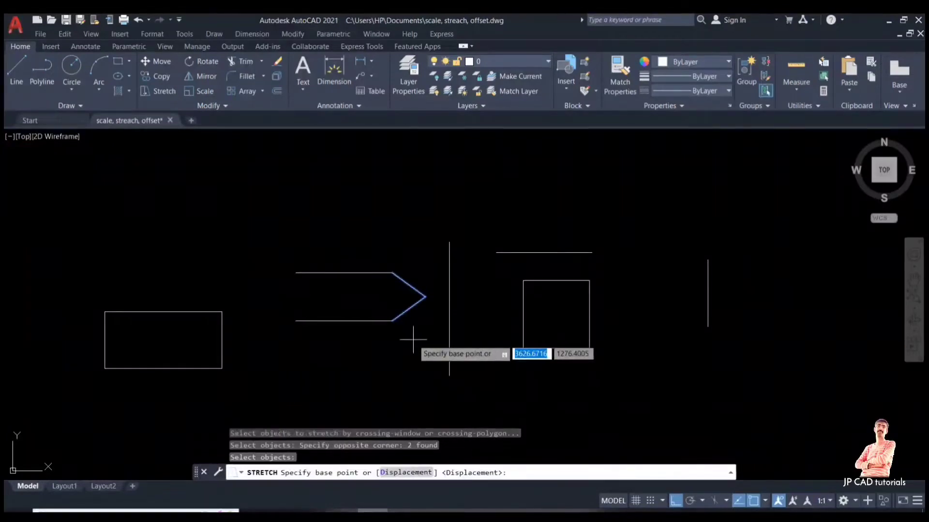
pyautogui.click(425, 297)
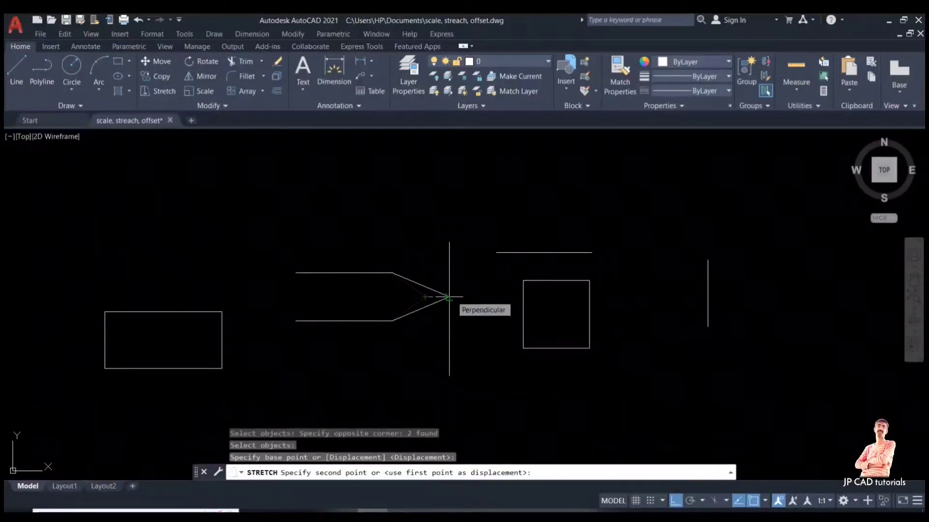
pyautogui.click(447, 298)
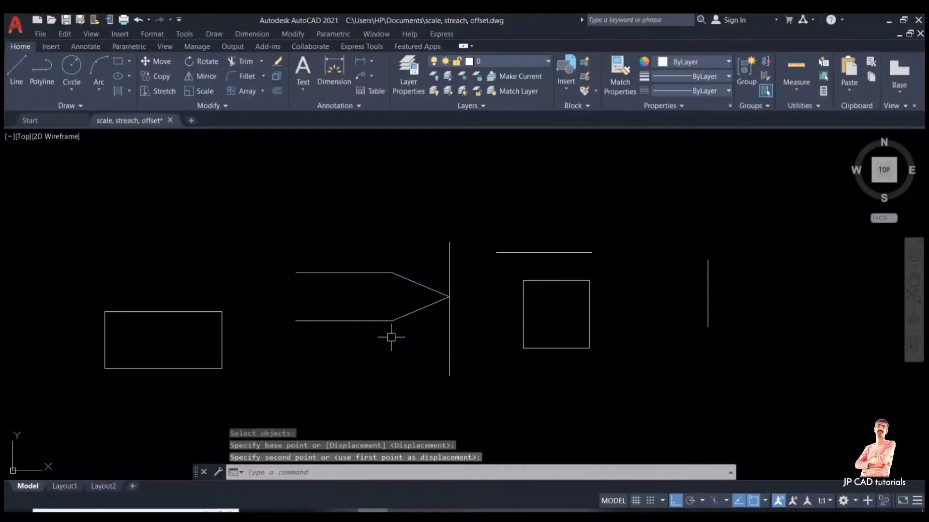
pyautogui.moveTo(445, 331)
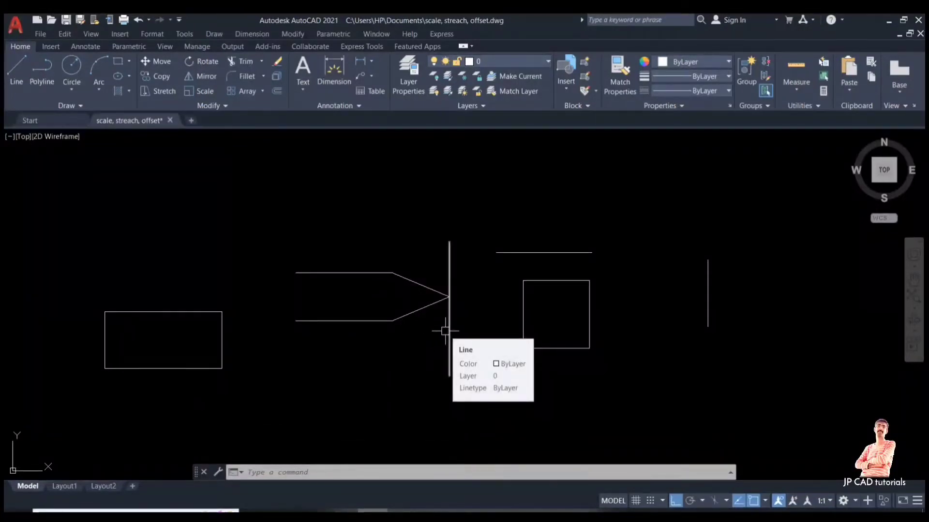
# - Scale the square by a factor of 2 from its lower-left corner
pyautogui.click(598, 274)
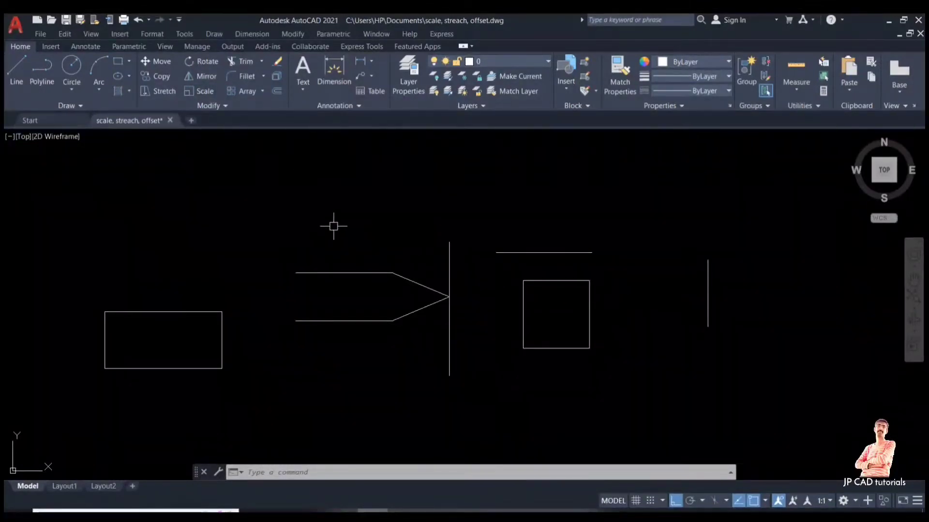
pyautogui.write('SC')
pyautogui.press('Return')
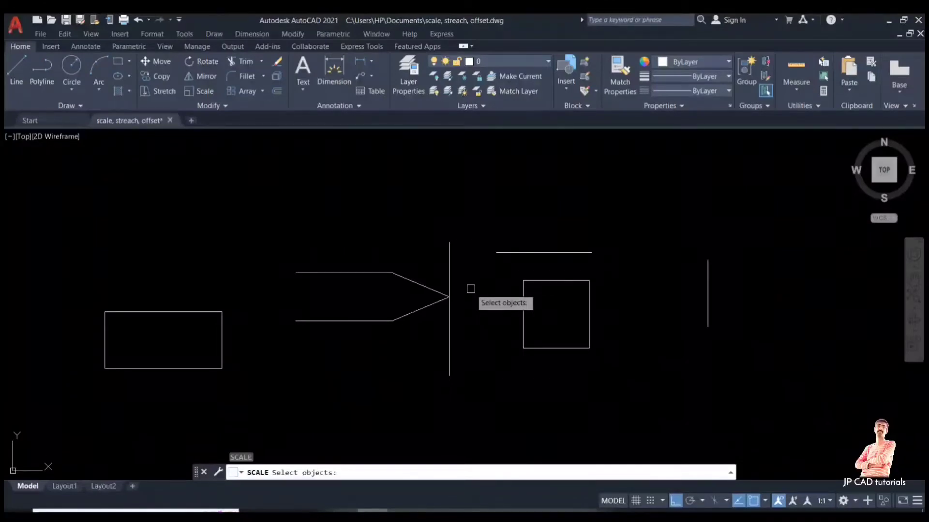
pyautogui.click(523, 309)
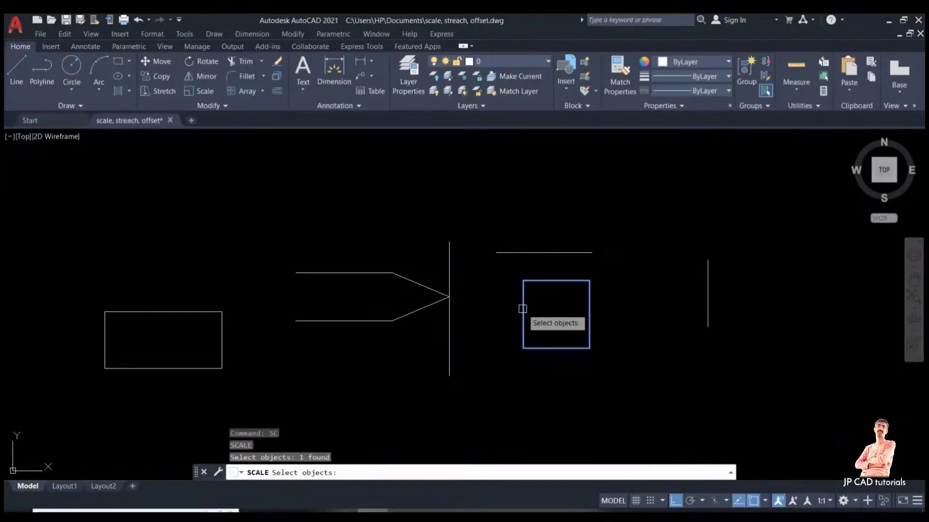
pyautogui.press('Return')
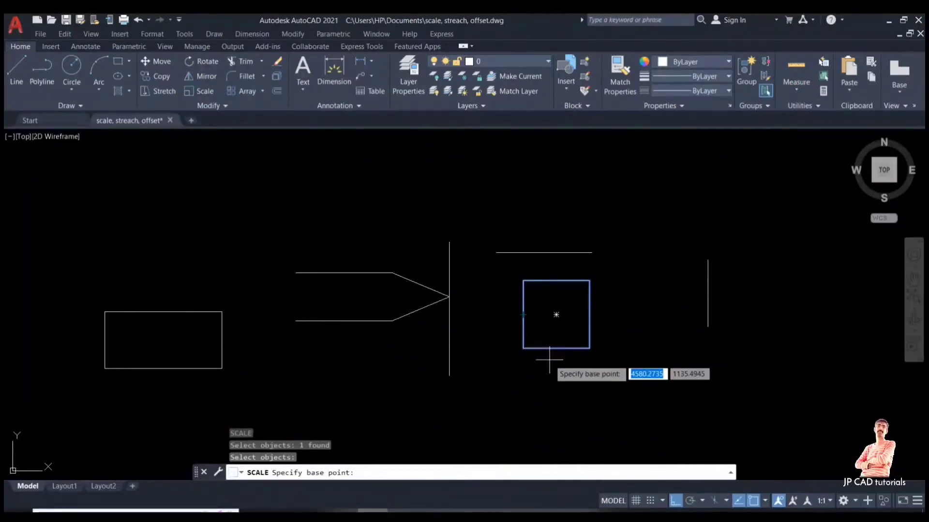
pyautogui.click(523, 348)
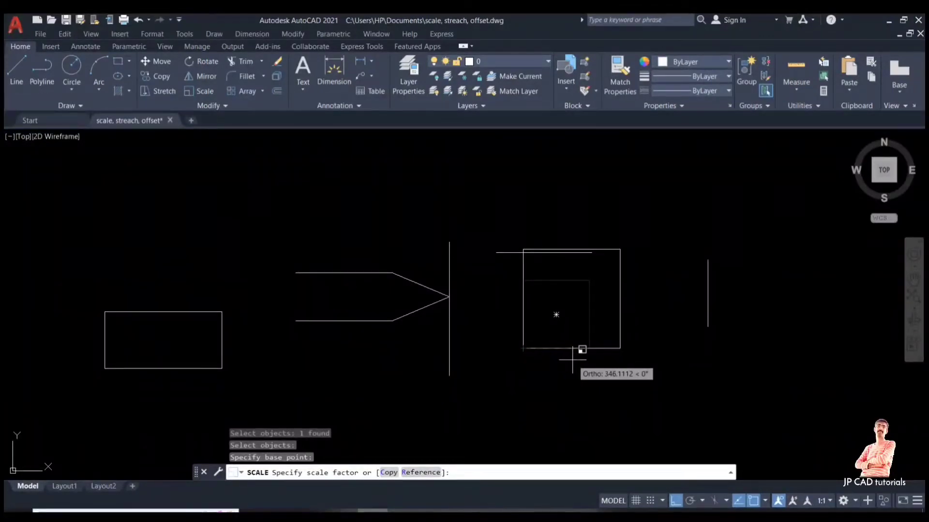
pyautogui.write('2')
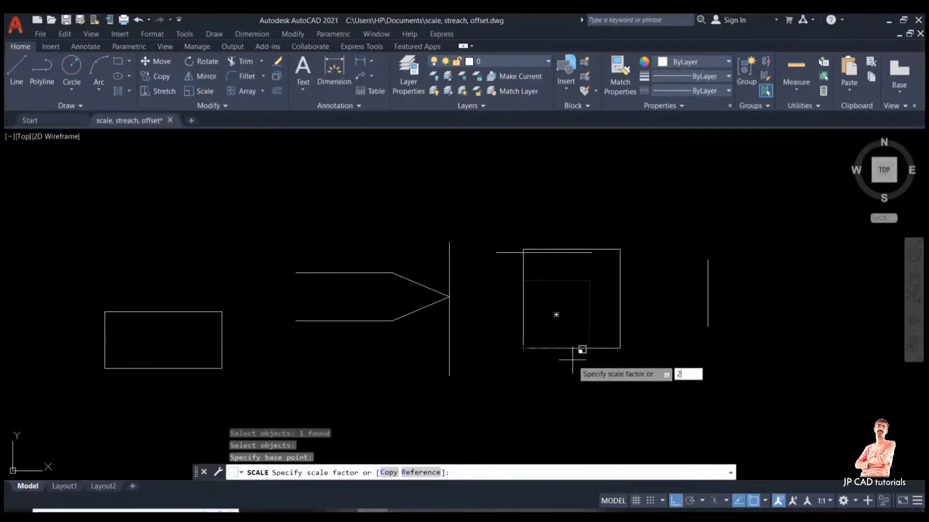
pyautogui.press('Return')
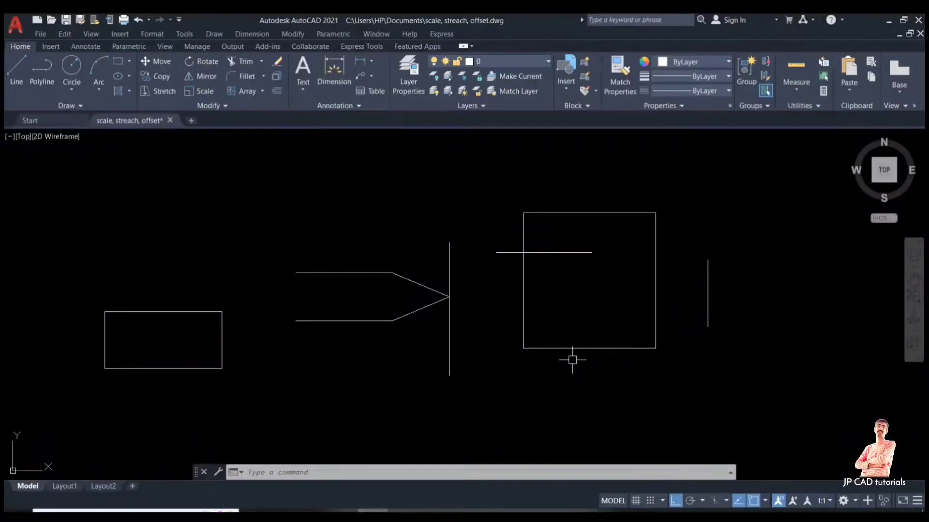
# - Offset the short vertical line beside the scaled square by 100 units to its right
pyautogui.click(489, 179)
pyautogui.click(434, 199)
pyautogui.write('o')
pyautogui.press('Return')
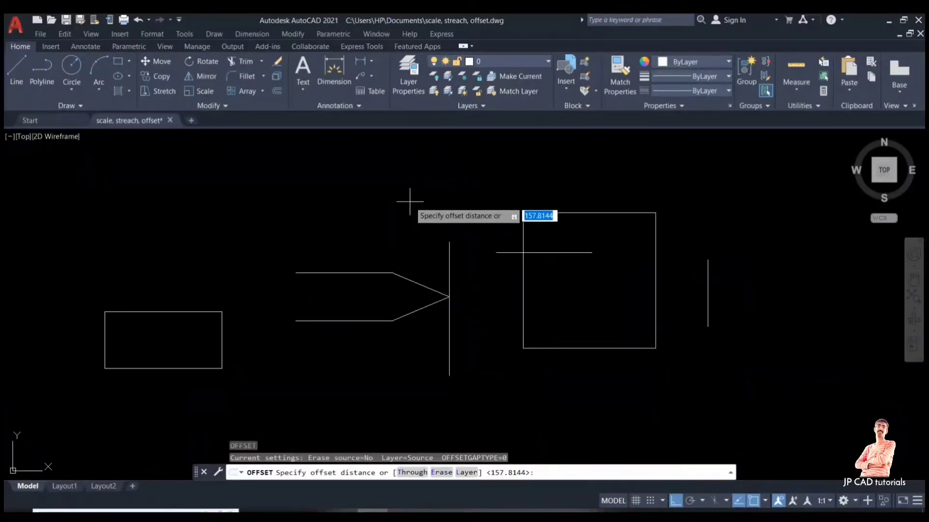
pyautogui.write('100')
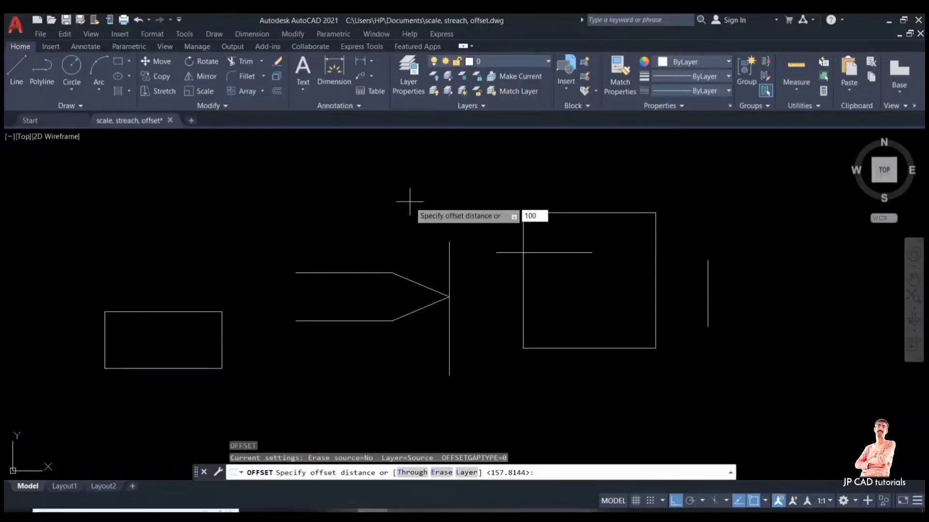
pyautogui.press('Return')
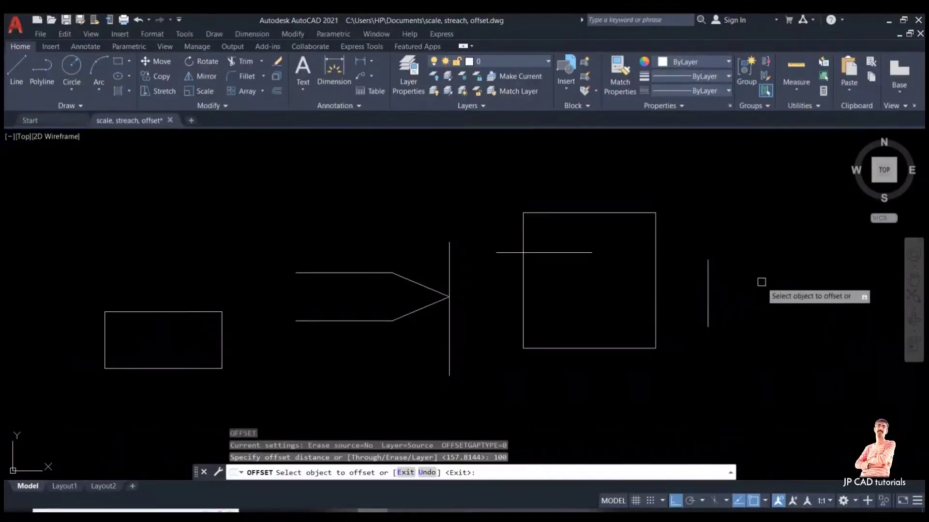
pyautogui.click(708, 288)
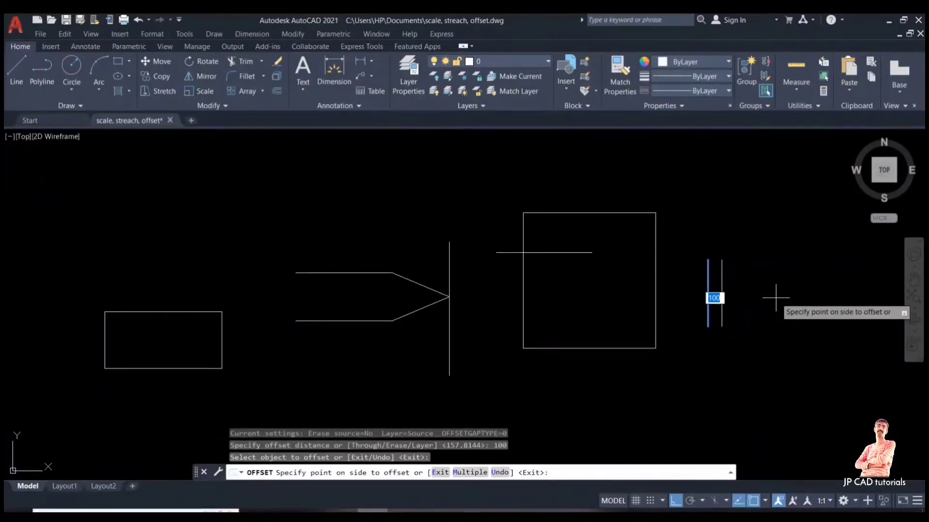
pyautogui.click(776, 298)
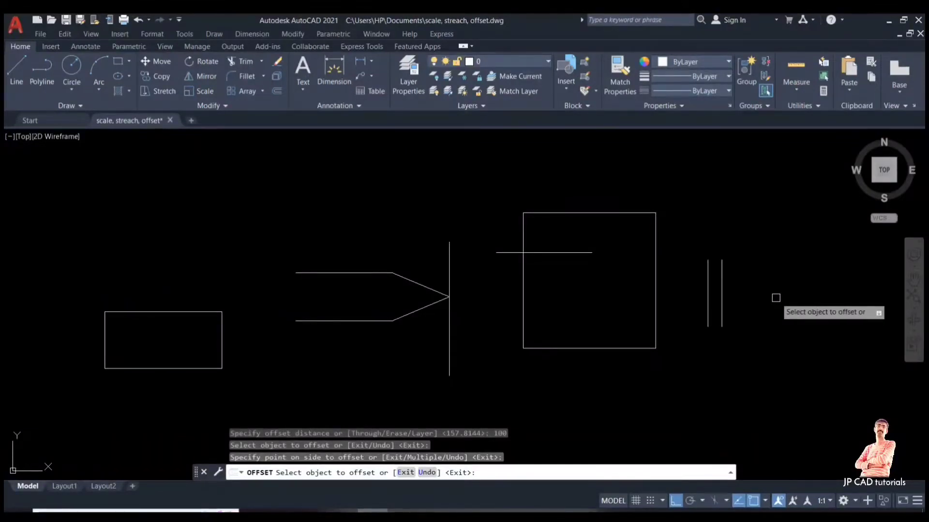
# - Add three more parallel vertical lines by offsetting each newest line 100 units to its right
pyautogui.click(723, 304)
pyautogui.click(739, 300)
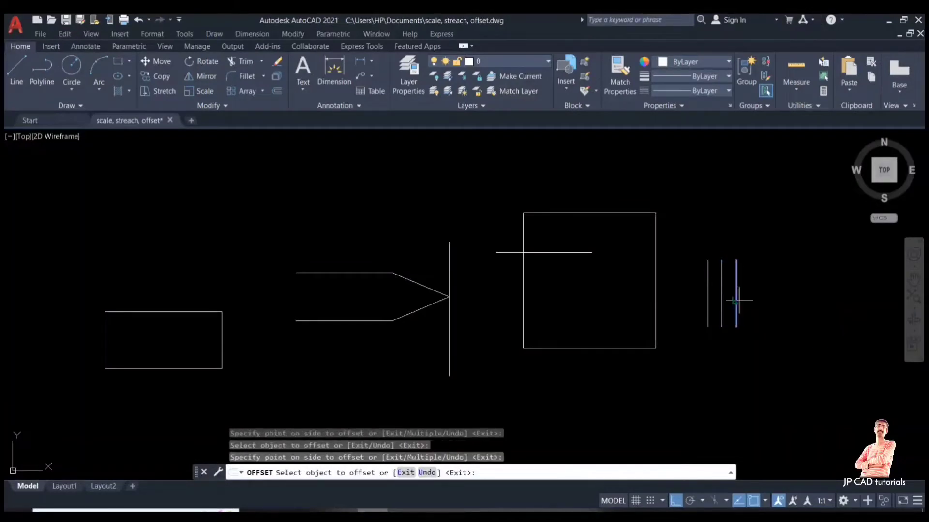
pyautogui.click(736, 301)
pyautogui.click(744, 302)
pyautogui.click(750, 301)
pyautogui.click(775, 305)
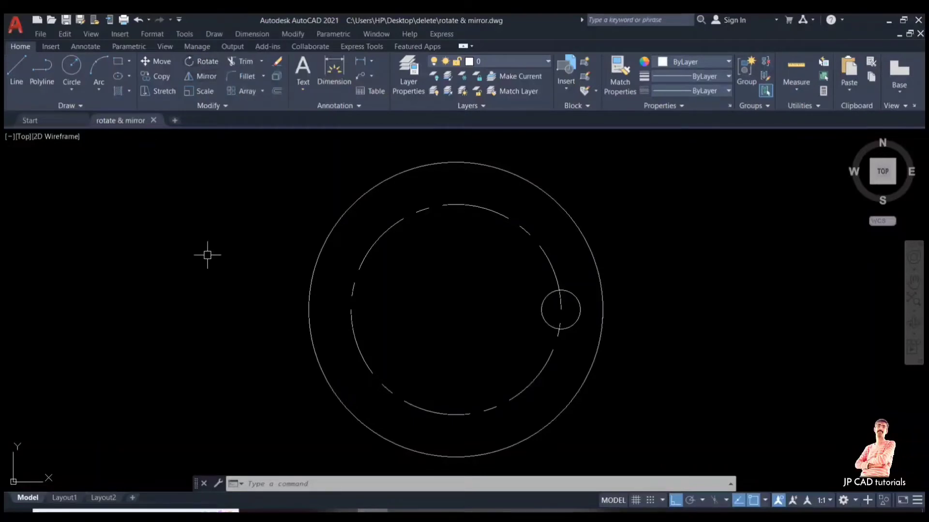
pyautogui.write('ro')
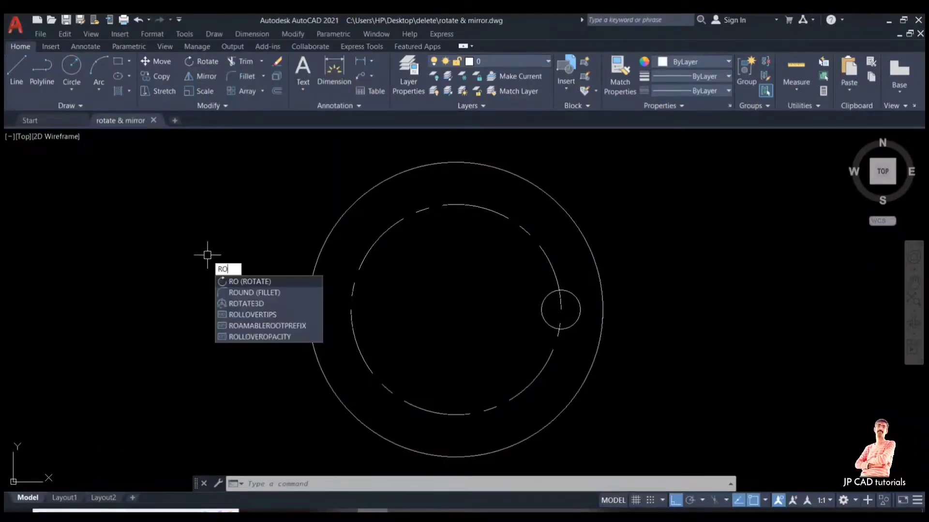
pyautogui.press('Return')
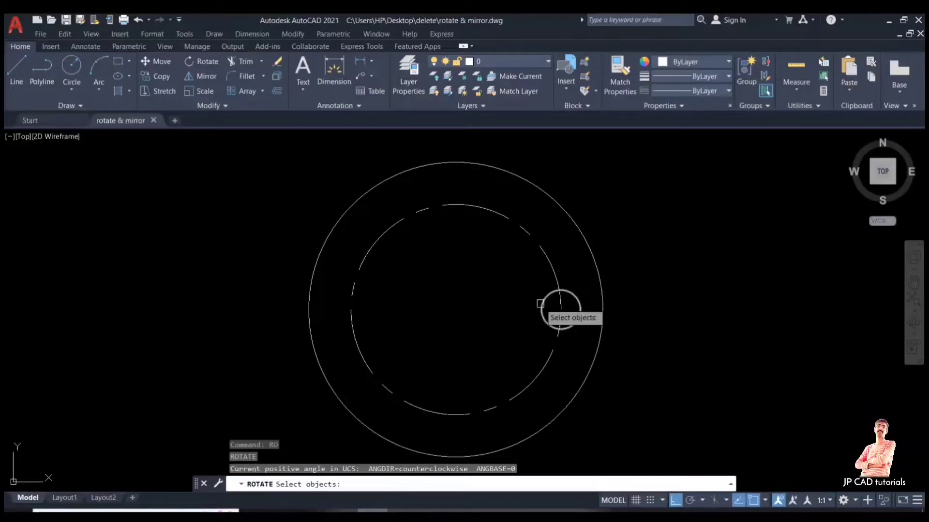
pyautogui.press('Escape')
pyautogui.press('Escape')
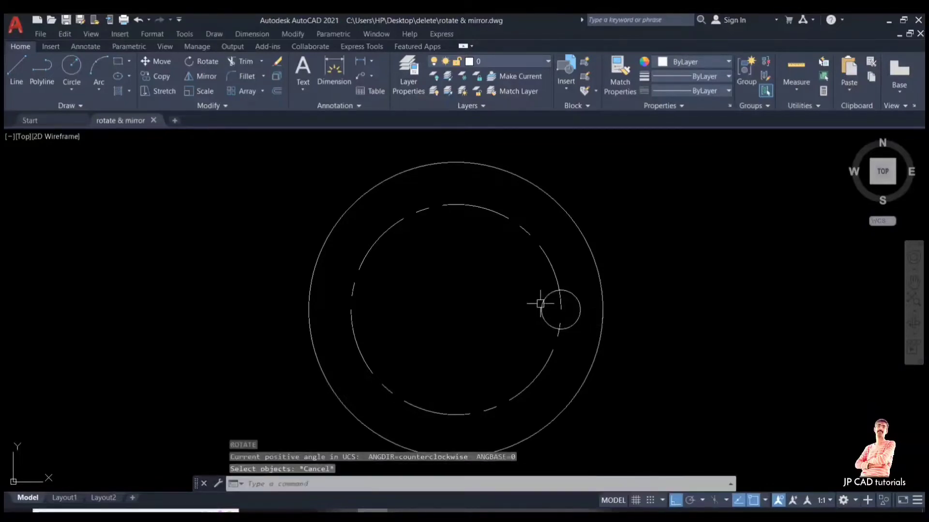
# - Rotate the small circle by +45° about the common center of the two large circles
pyautogui.write('RO')
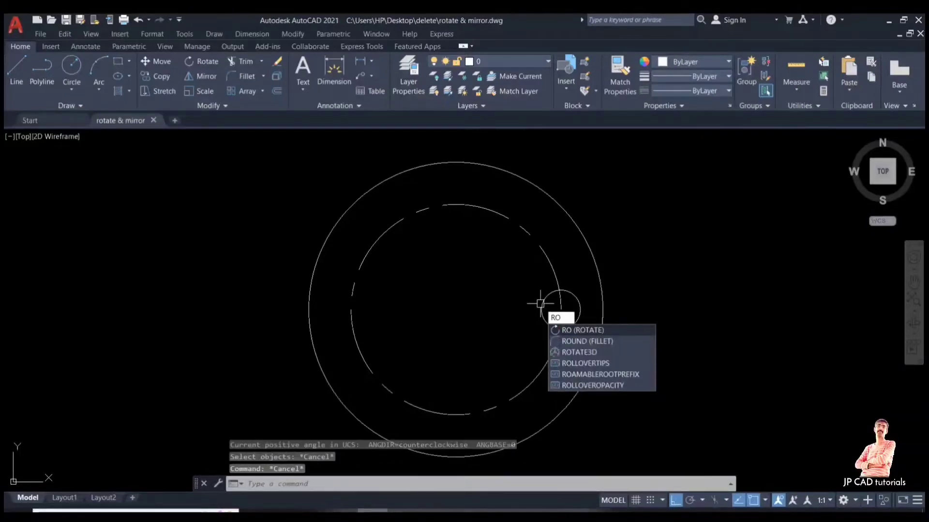
pyautogui.press('Return')
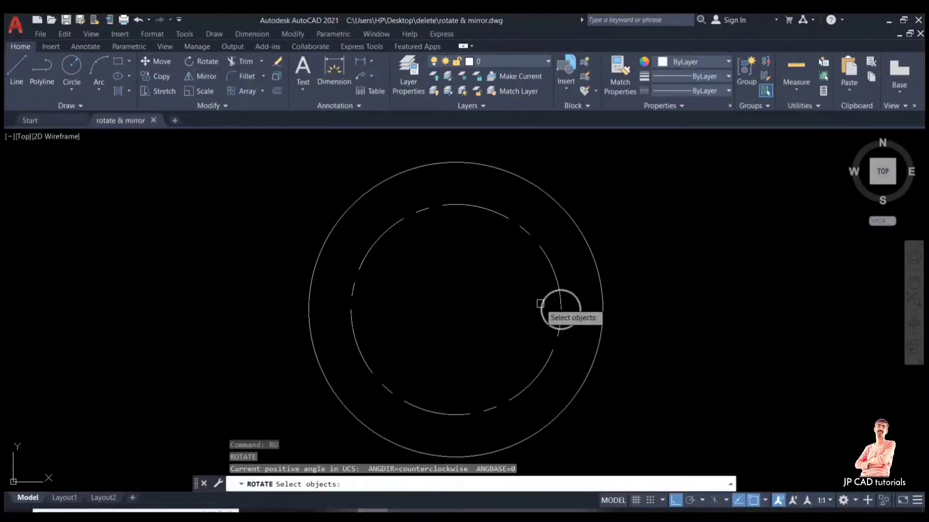
pyautogui.click(540, 303)
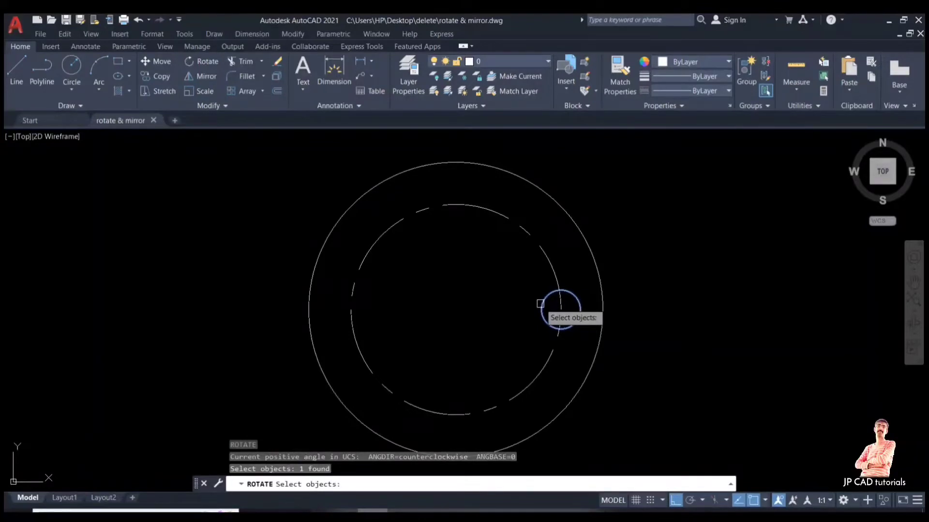
pyautogui.press('Return')
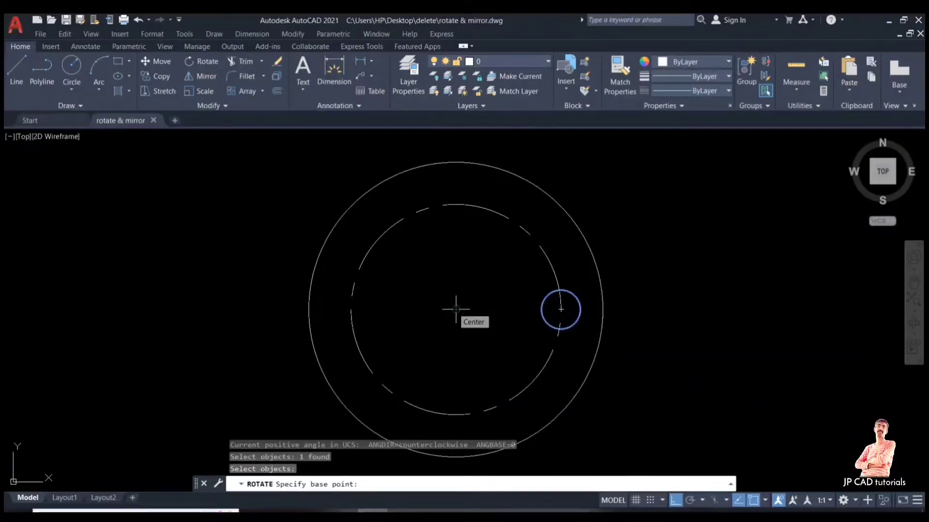
pyautogui.click(456, 309)
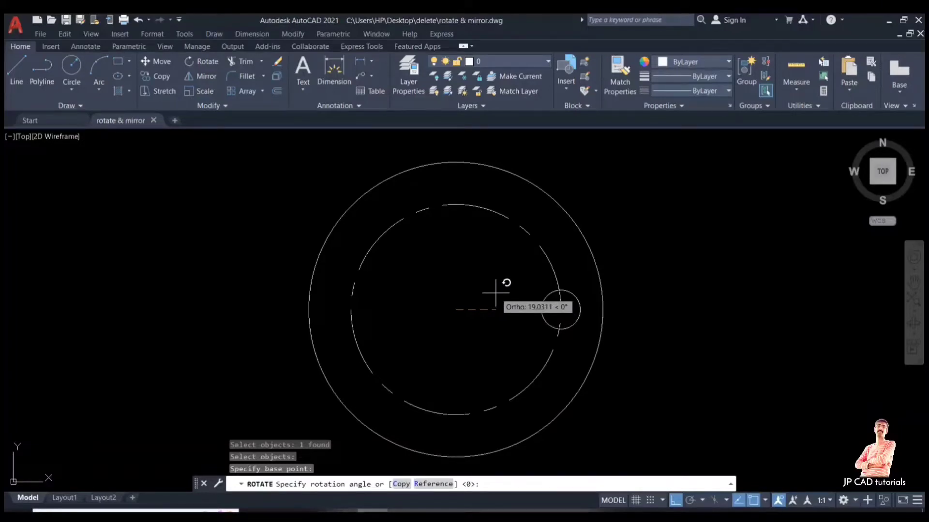
pyautogui.write('+45')
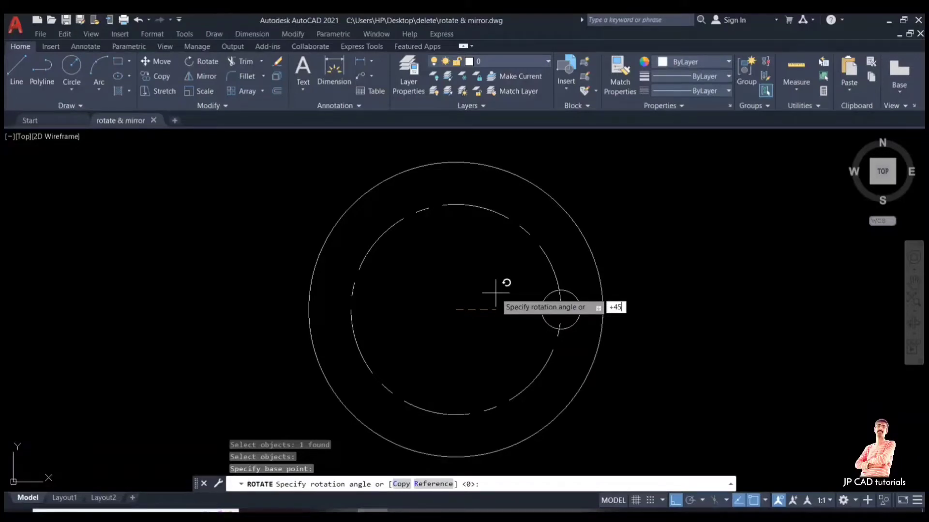
pyautogui.press('Return')
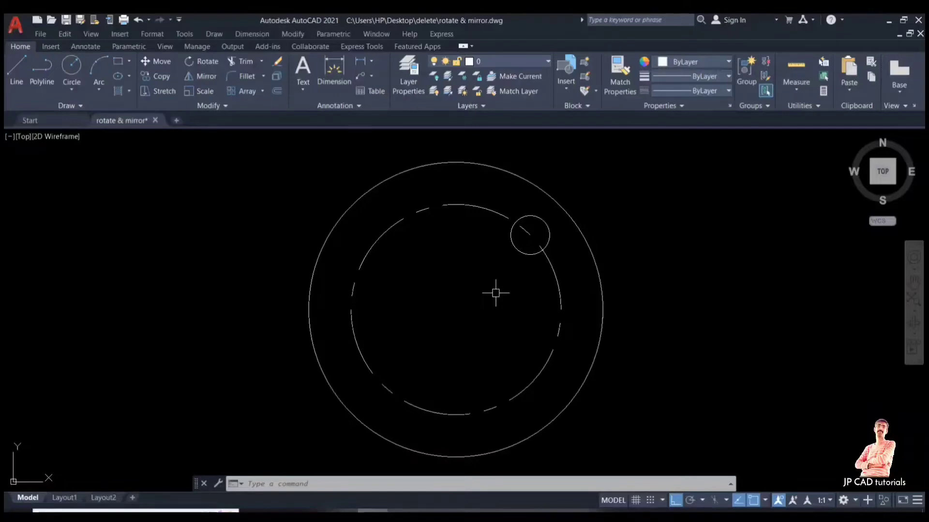
# - Undo the rotation of the small circle
pyautogui.press('Escape')
pyautogui.press('Escape')
pyautogui.press('Escape')
pyautogui.hotkey('ctrl', 'z')
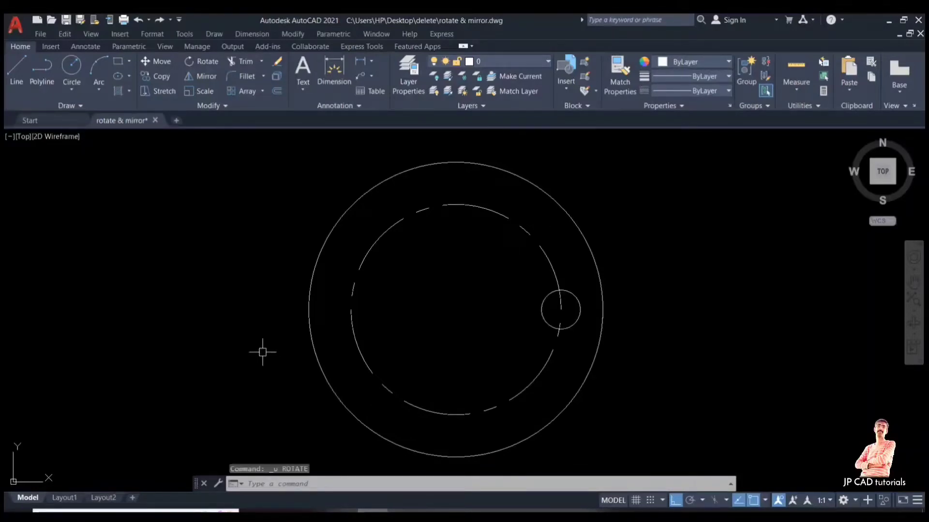
# - Rotate the small circle by -45° about the common center of the large circles
pyautogui.write('RO')
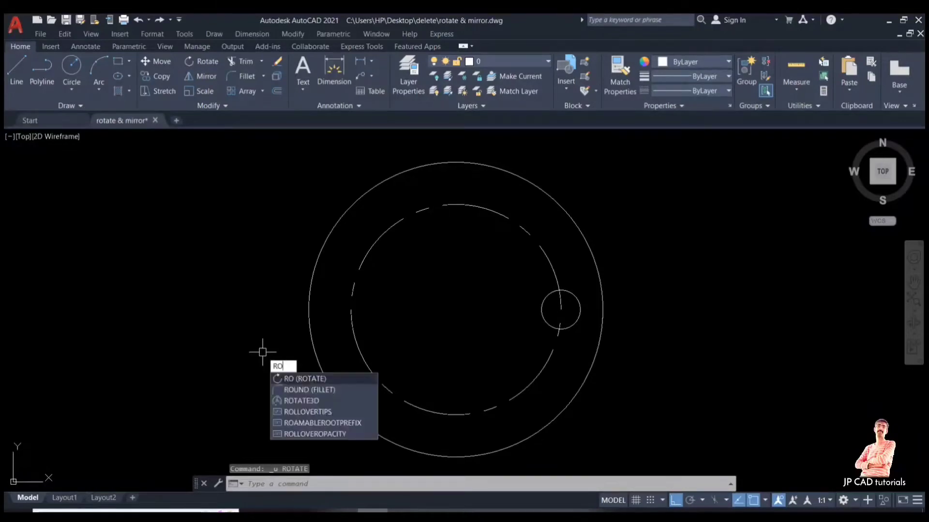
pyautogui.press('Return')
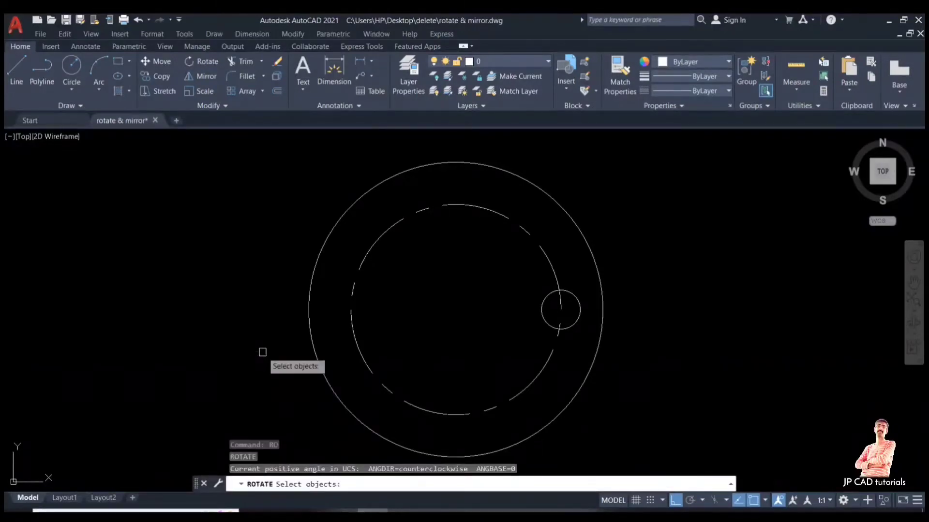
pyautogui.click(544, 317)
pyautogui.press('Return')
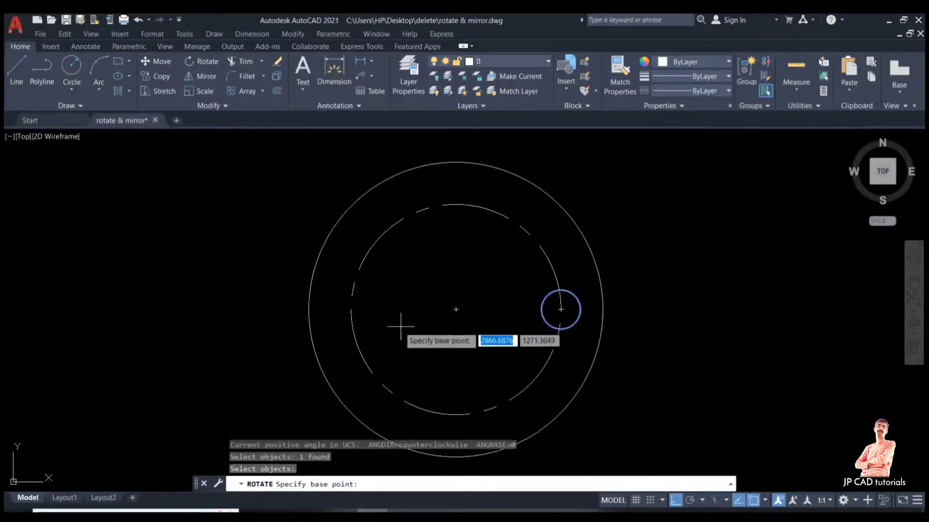
pyautogui.click(456, 308)
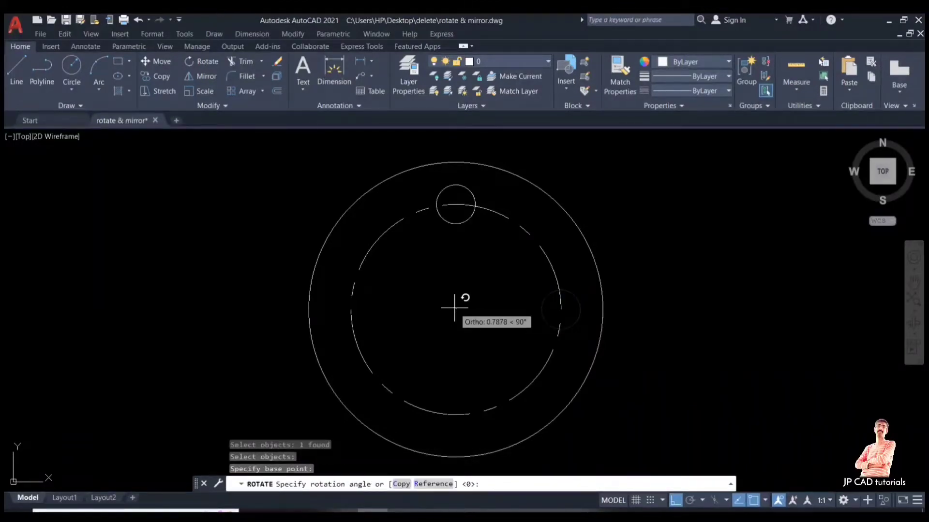
pyautogui.write('-45')
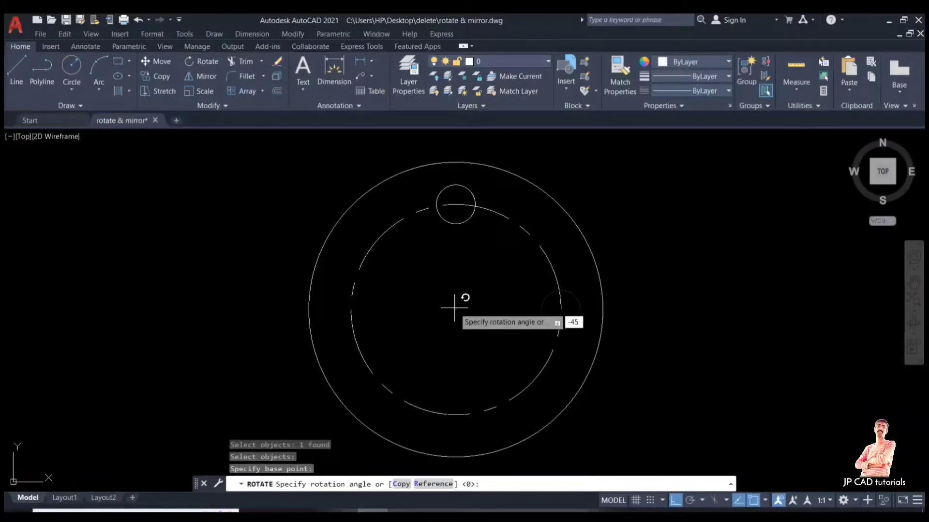
pyautogui.press('Return')
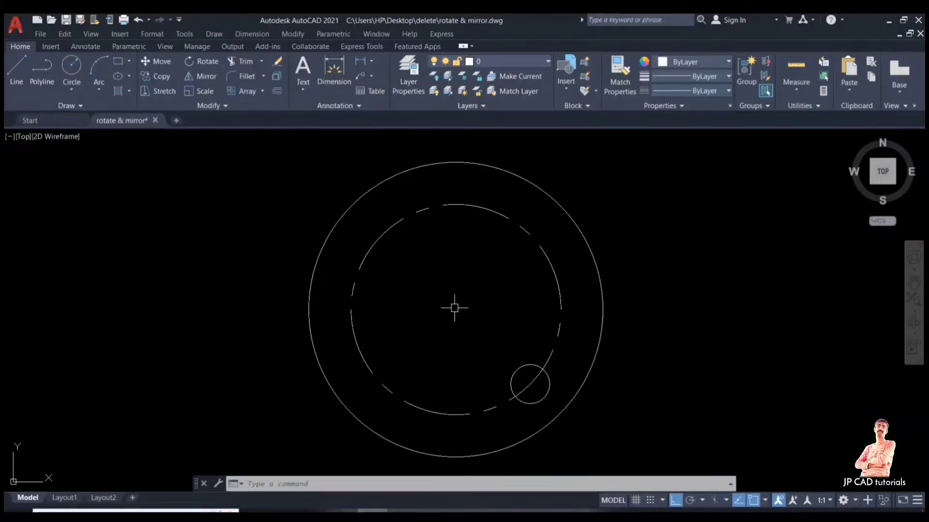
# - Draw a horizontal line from the center of the large circles rightward past the outer circle
pyautogui.write('l')
pyautogui.press('Return')
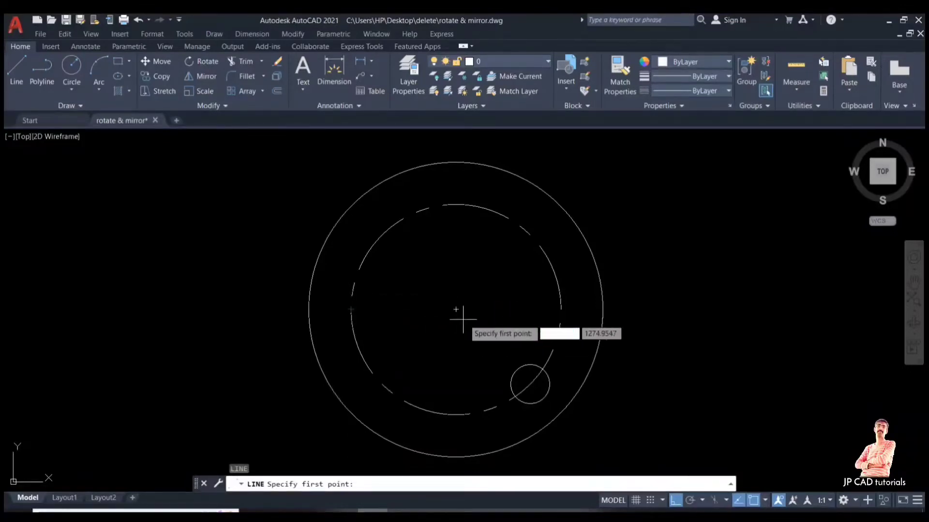
pyautogui.click(456, 309)
pyautogui.click(735, 299)
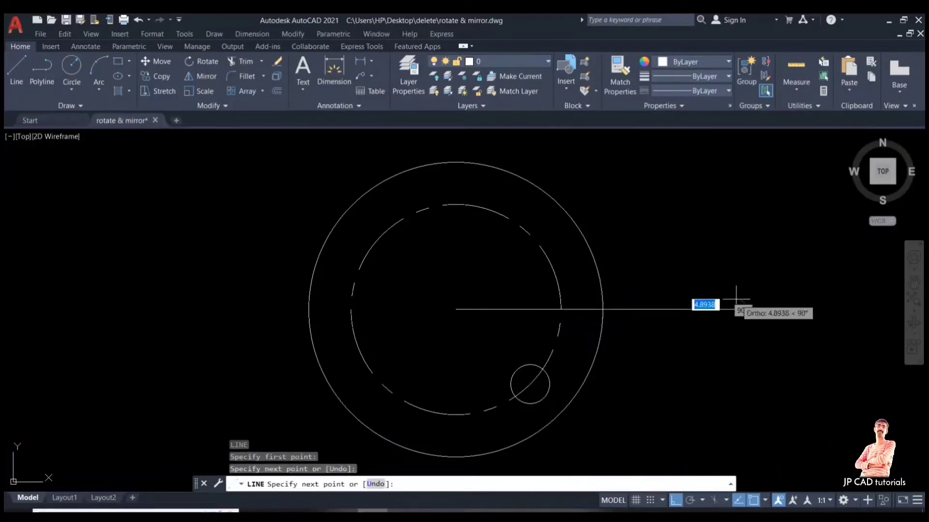
pyautogui.press('Return')
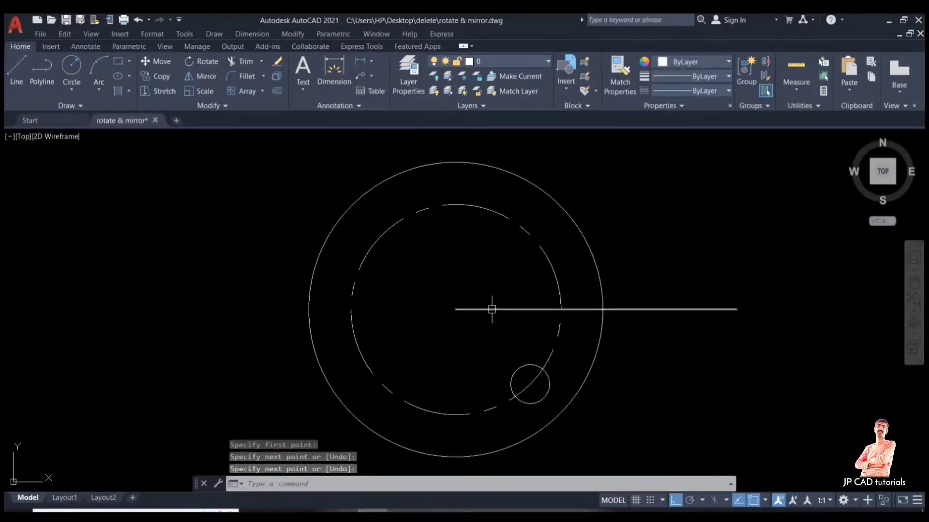
pyautogui.moveTo(549, 310)
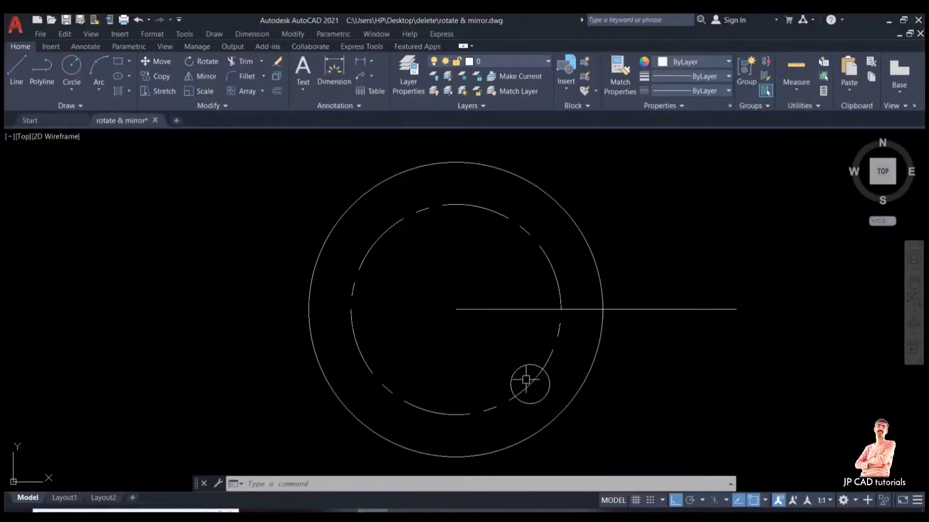
pyautogui.press('Escape')
pyautogui.press('Escape')
pyautogui.write('MI')
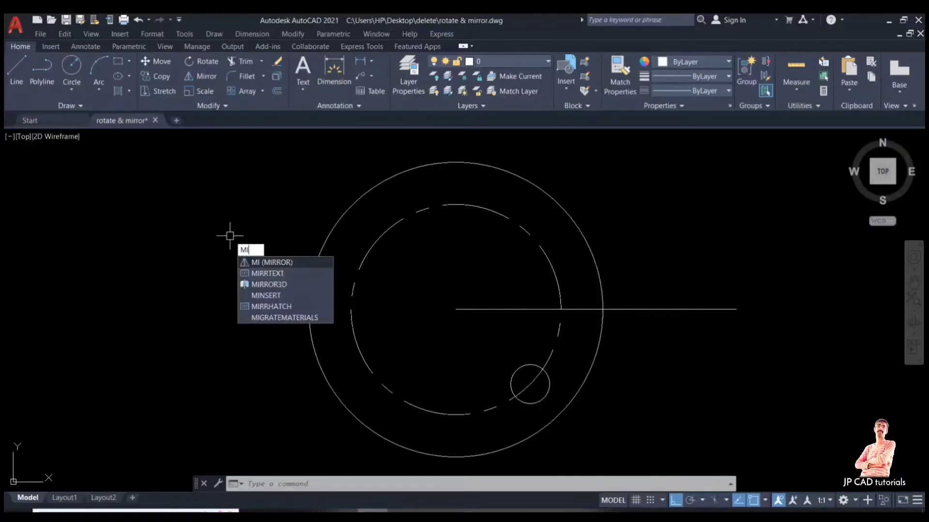
pyautogui.press('Return')
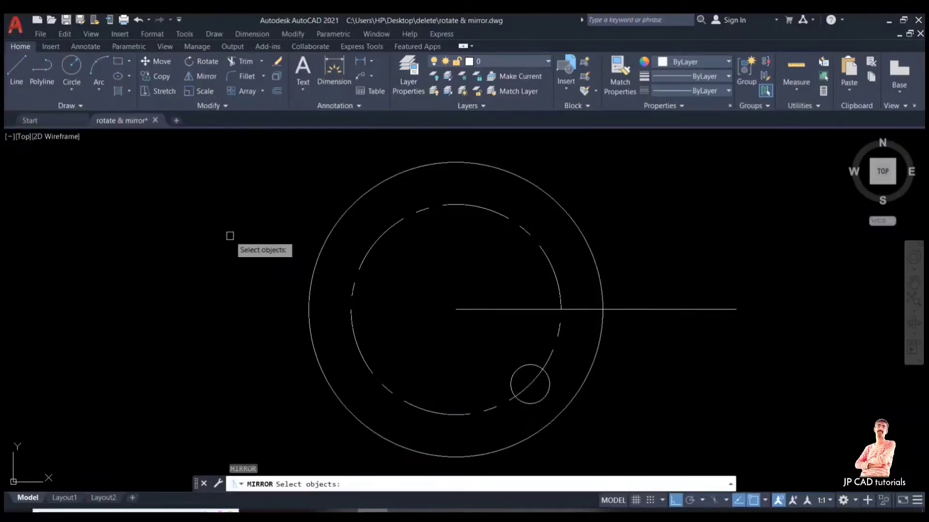
pyautogui.press('Escape')
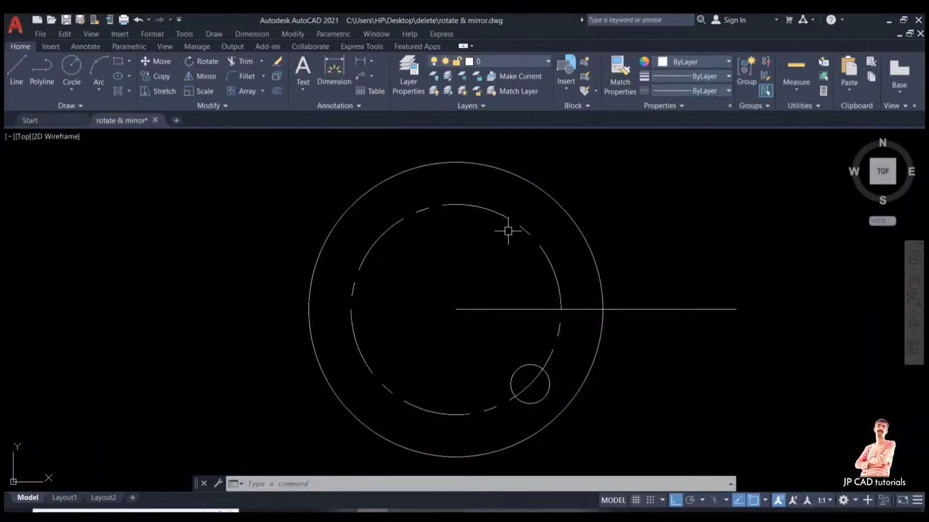
pyautogui.moveTo(524, 231)
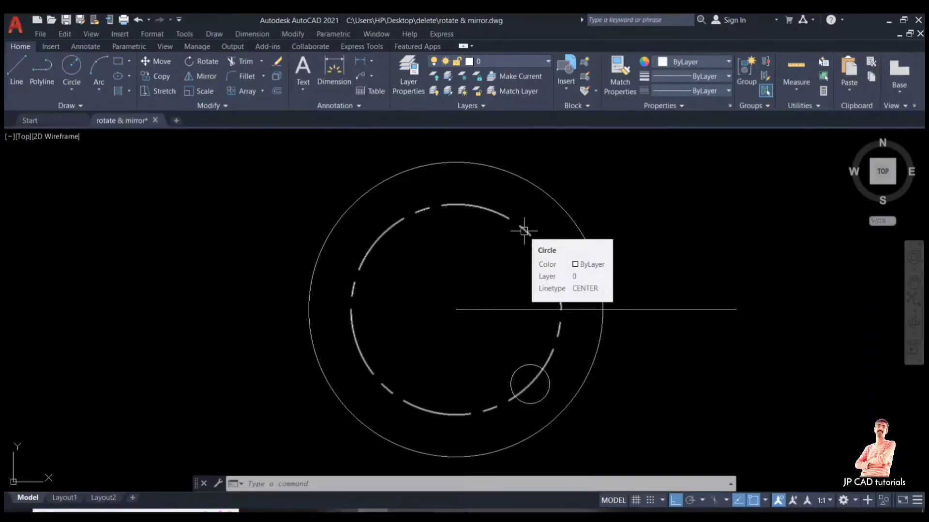
pyautogui.moveTo(519, 369)
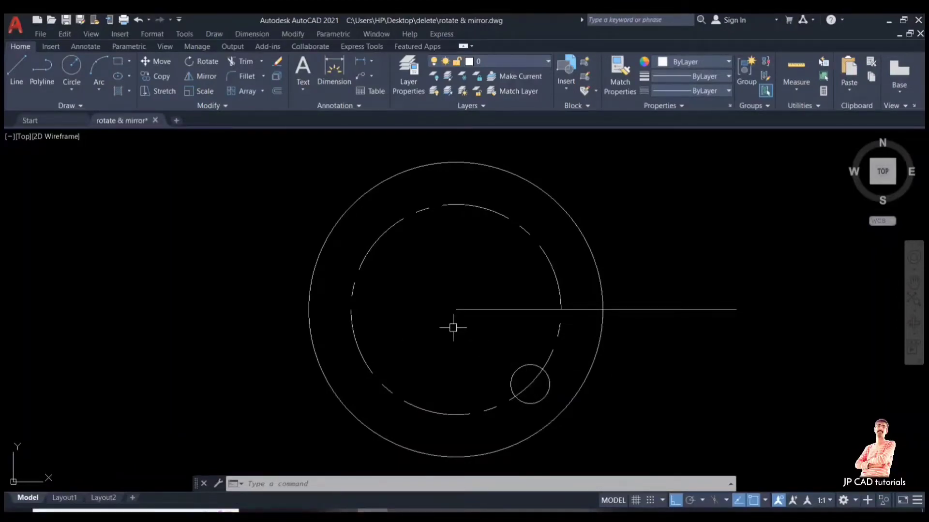
pyautogui.press('Escape')
pyautogui.press('Escape')
pyautogui.press('Escape')
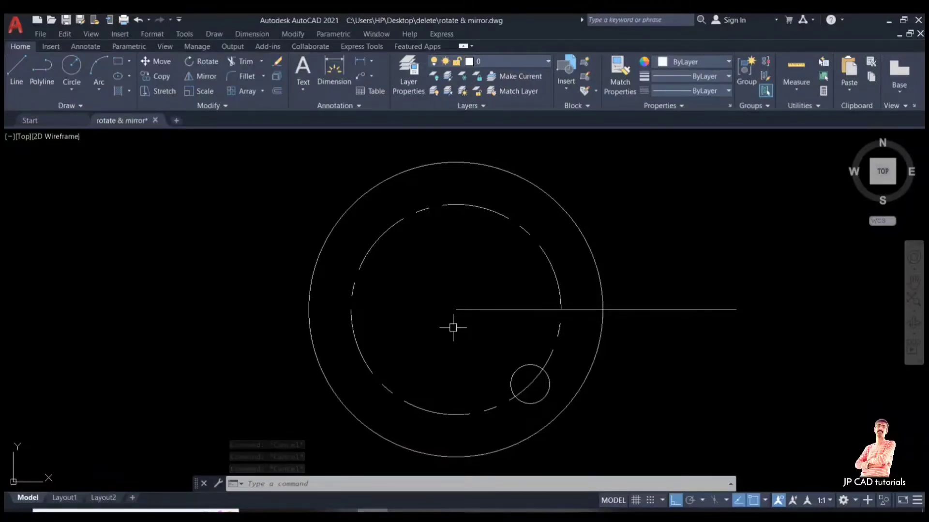
# - Mirror the small circle across the horizontal line, using the line's two endpoints as mirror axis, and erase the source circle
pyautogui.write('mi')
pyautogui.press('Return')
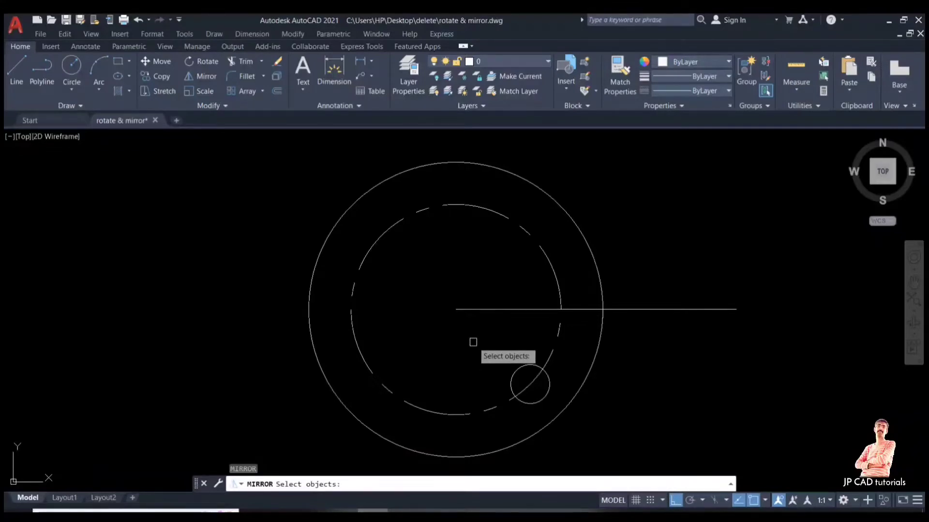
pyautogui.click(514, 368)
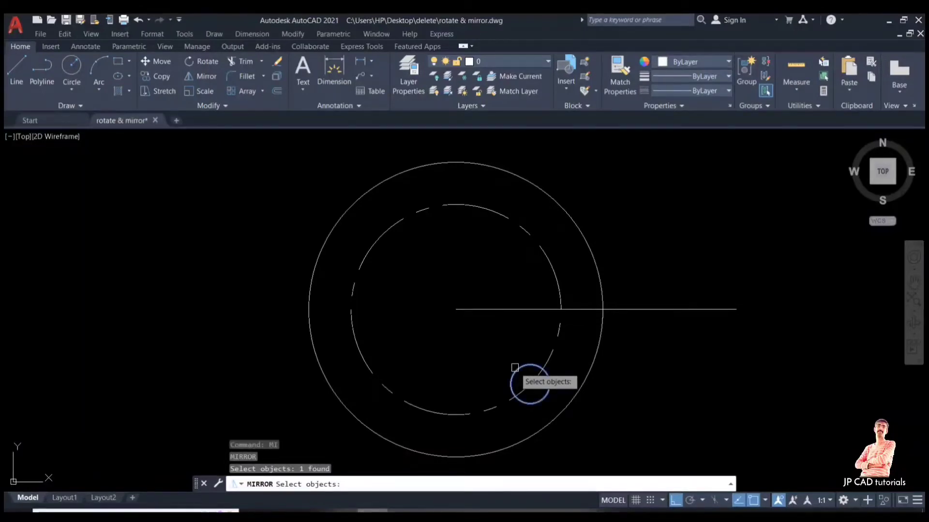
pyautogui.press('Return')
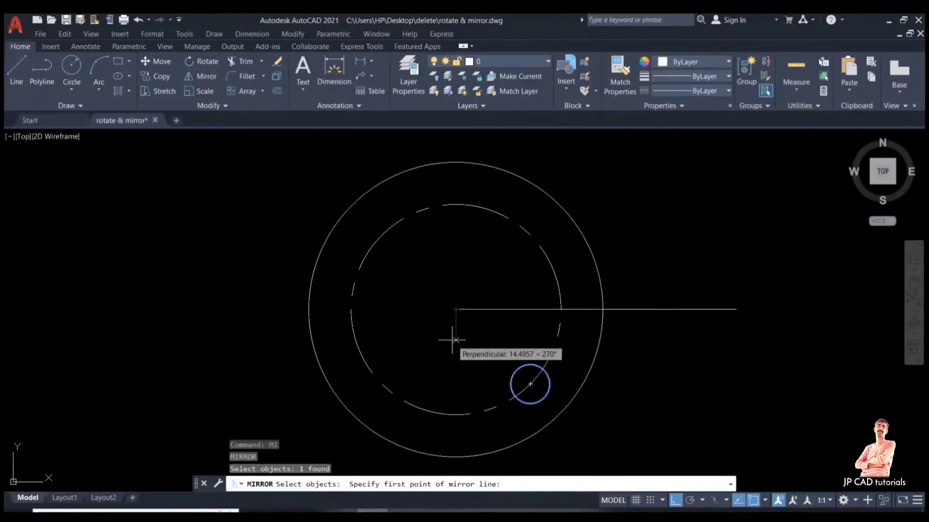
pyautogui.click(456, 309)
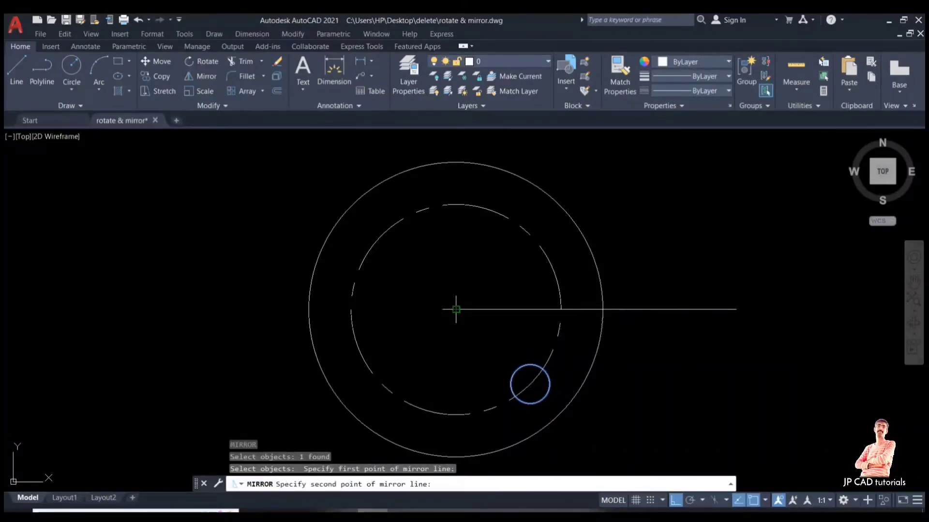
pyautogui.click(736, 309)
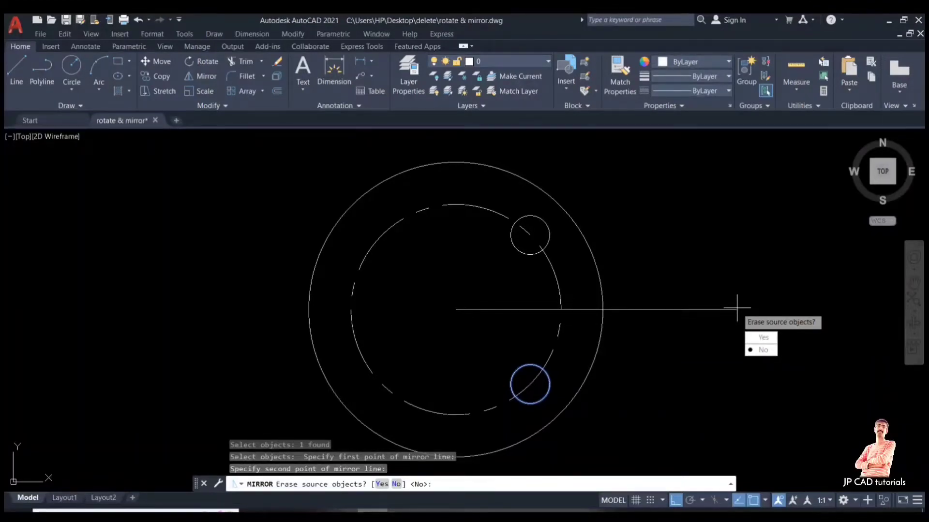
pyautogui.press('Down')
pyautogui.press('Return')
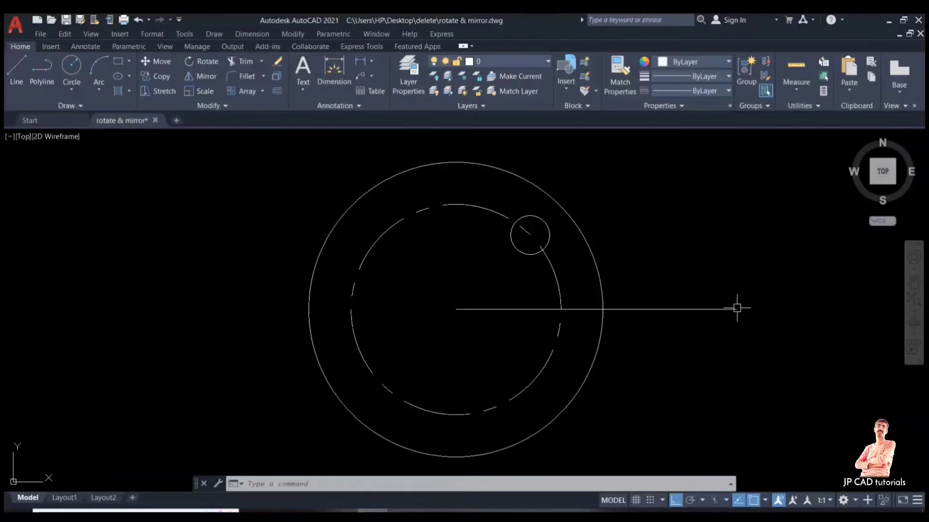
# - Undo the last mirror, and mirror the lower small circle across the horizontal line's two endpoints, keeping the source circle
pyautogui.hotkey('ctrl', 'z')
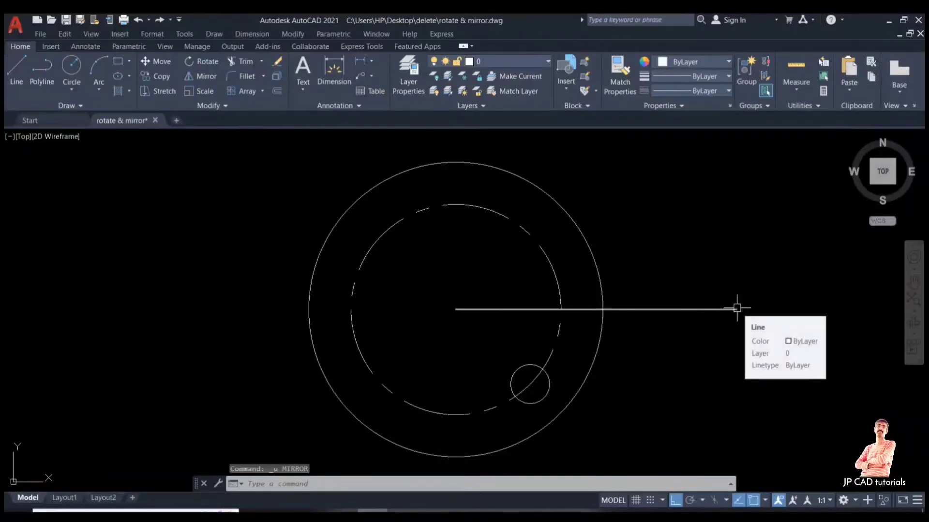
pyautogui.write('mi')
pyautogui.press('Return')
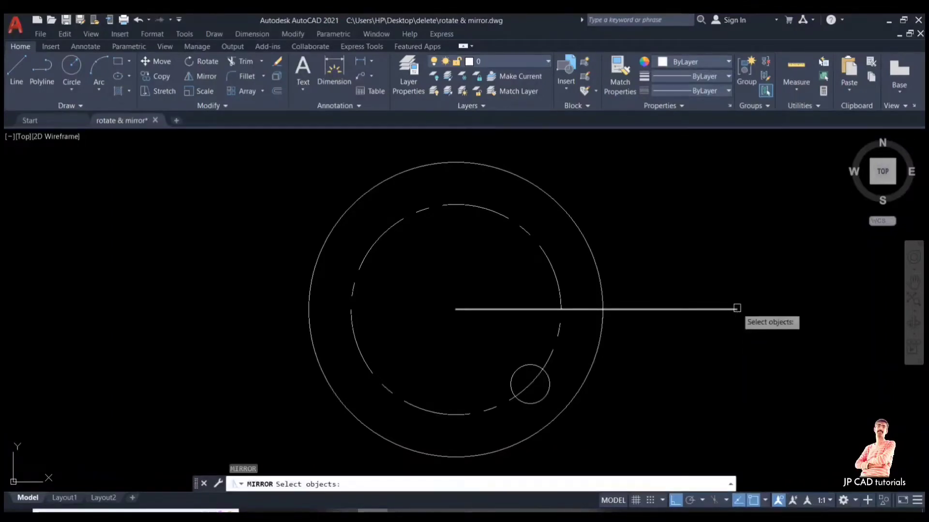
pyautogui.click(509, 380)
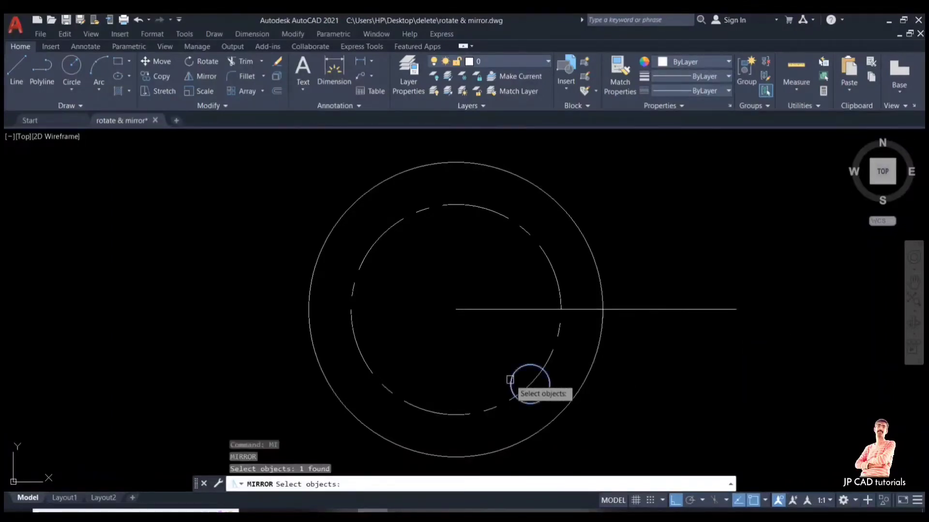
pyautogui.press('Return')
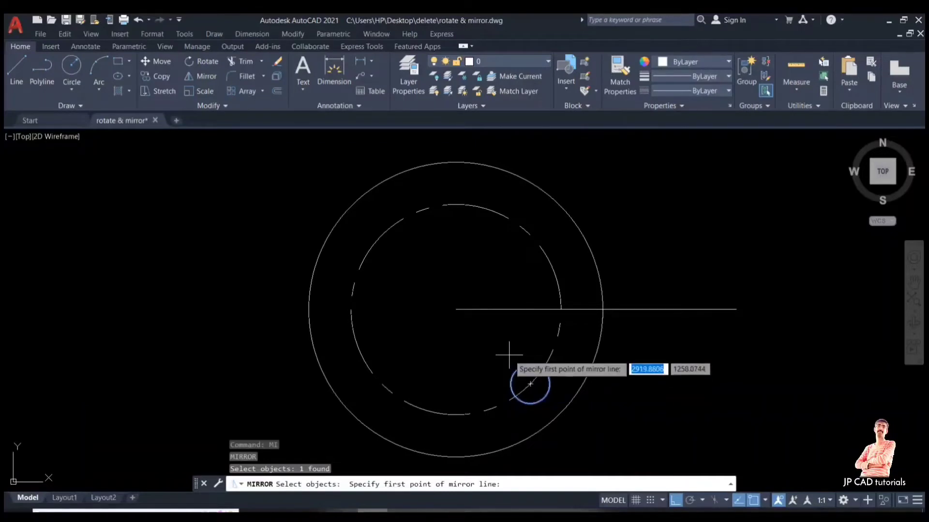
pyautogui.click(455, 309)
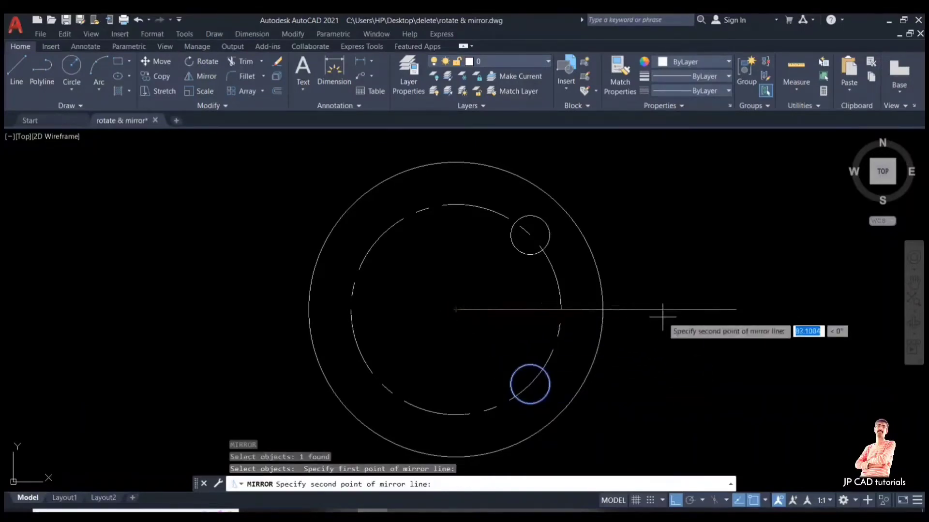
pyautogui.click(735, 310)
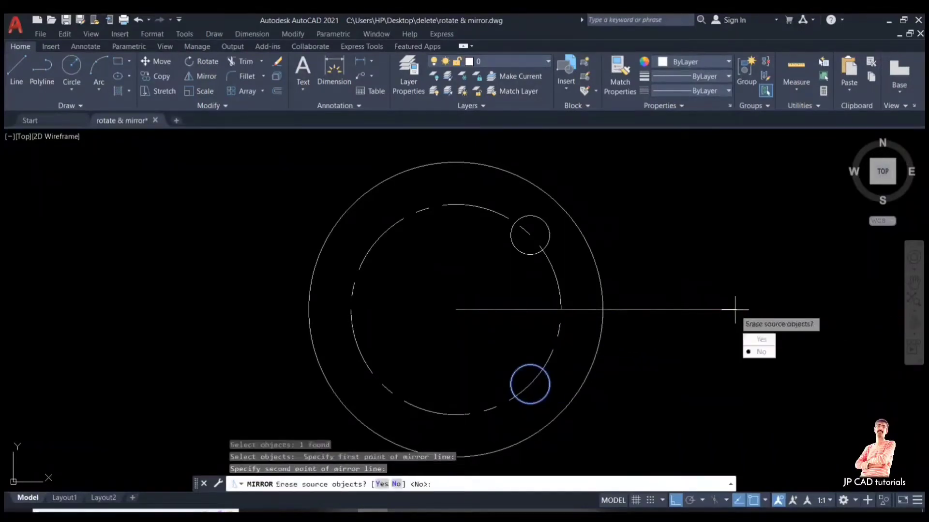
pyautogui.press('Down')
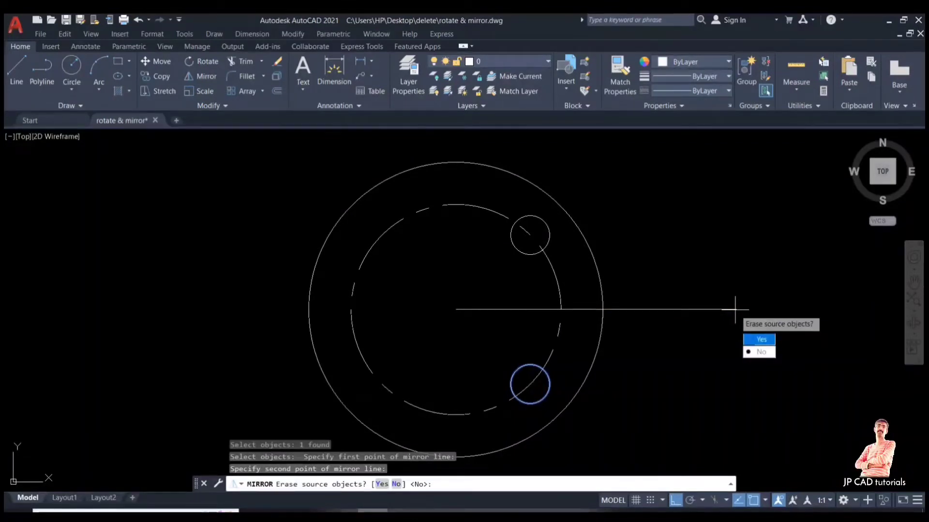
pyautogui.press('Down')
pyautogui.press('Return')
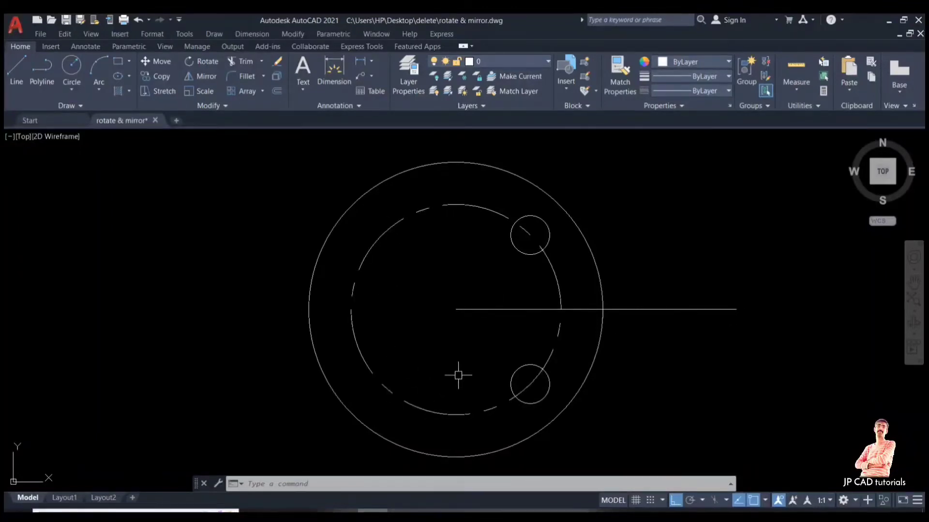
# - Mirror both small circles across the vertical axis from the large circles' center to the outer circle's upper quadrant, keeping the source circles
pyautogui.write('mi')
pyautogui.press('Return')
pyautogui.click(515, 370)
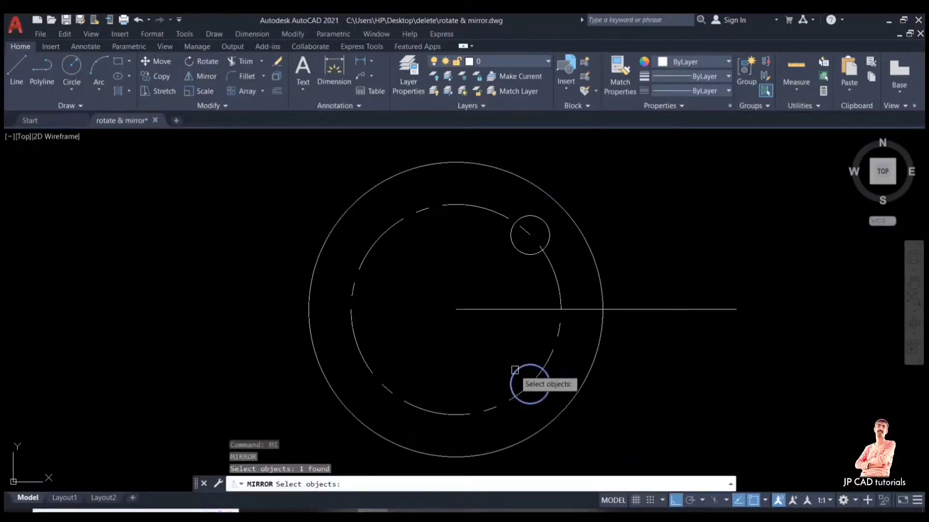
pyautogui.click(513, 239)
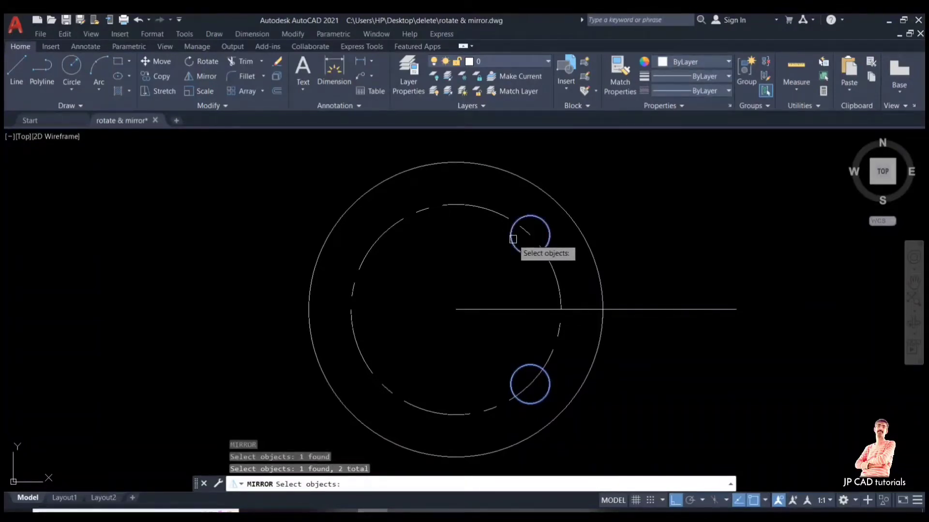
pyautogui.press('Return')
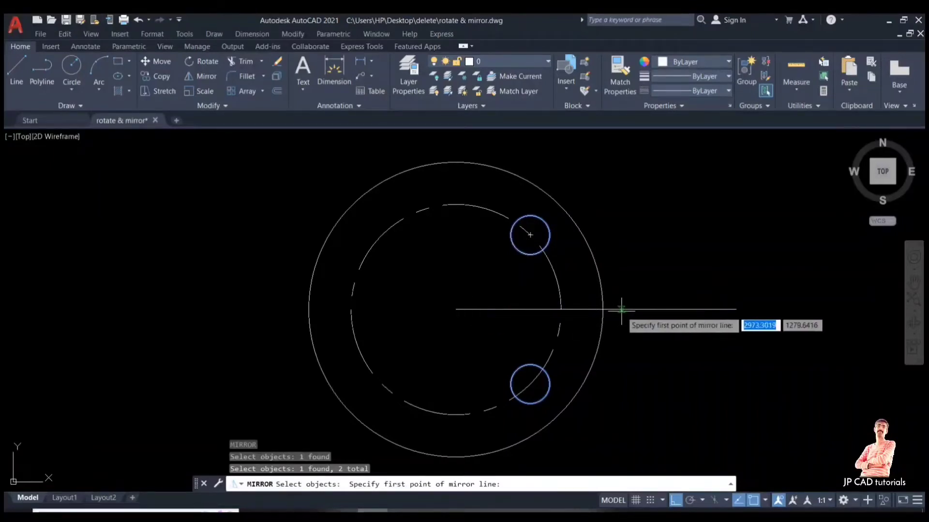
pyautogui.click(456, 309)
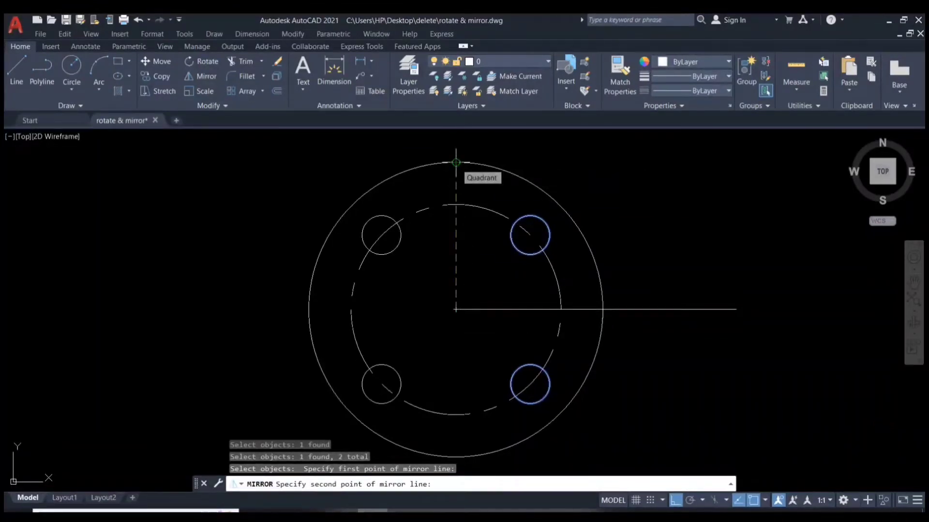
pyautogui.click(455, 162)
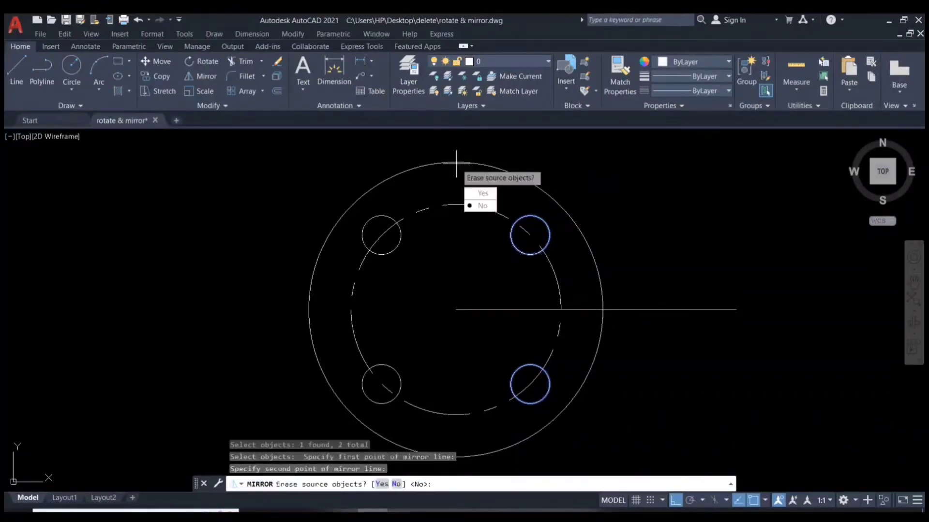
pyautogui.press('Down')
pyautogui.press('Down')
pyautogui.press('Return')
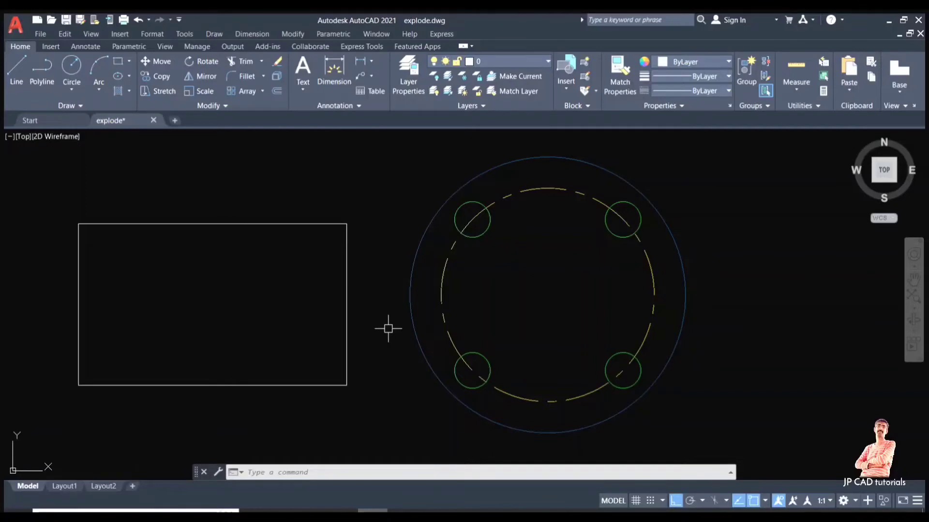
# - In the explode drawing, select the rectangle and the circle assembly in turn to check whether each is a single object, clearing each selection
pyautogui.press('Escape')
pyautogui.press('Escape')
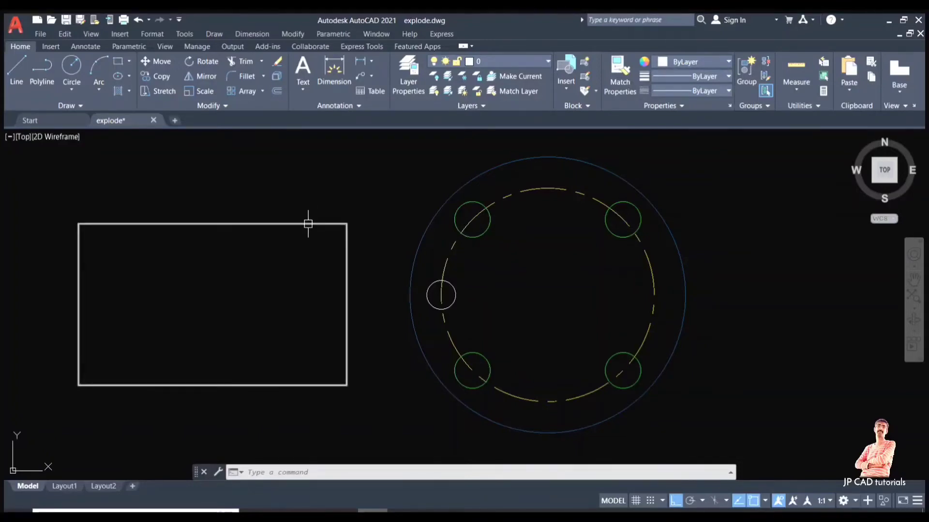
pyautogui.moveTo(308, 223)
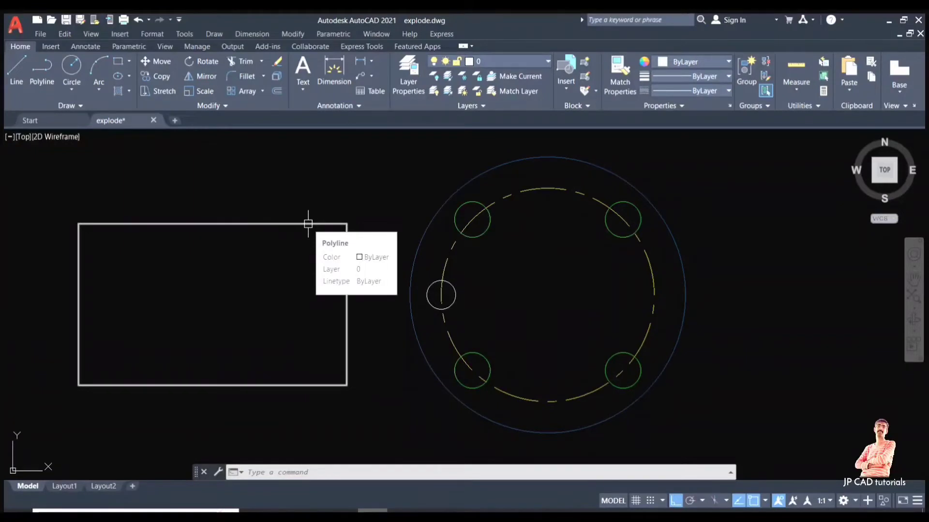
pyautogui.click(208, 226)
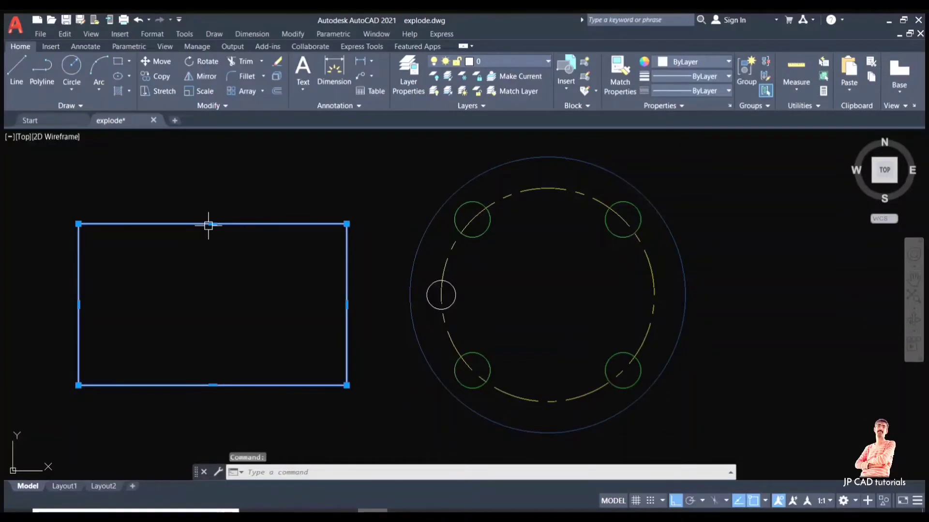
pyautogui.press('Escape')
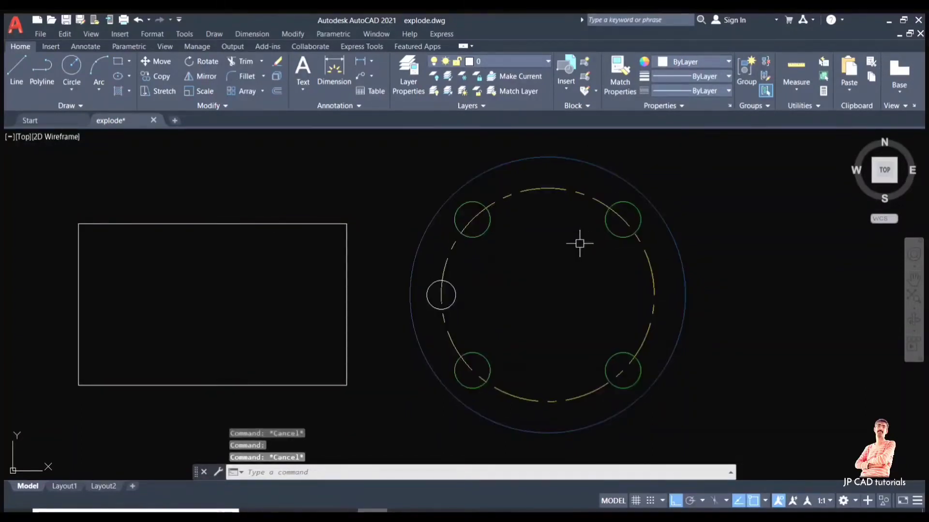
pyautogui.click(455, 294)
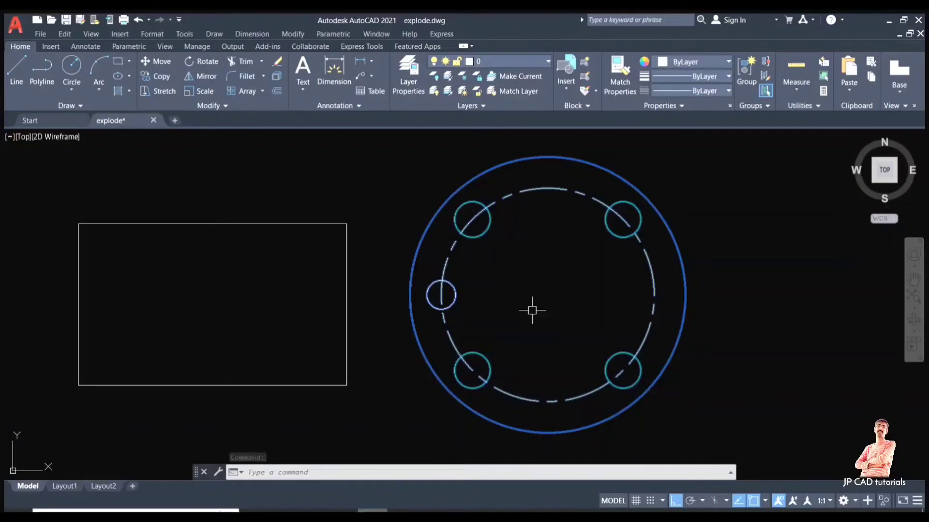
pyautogui.press('Escape')
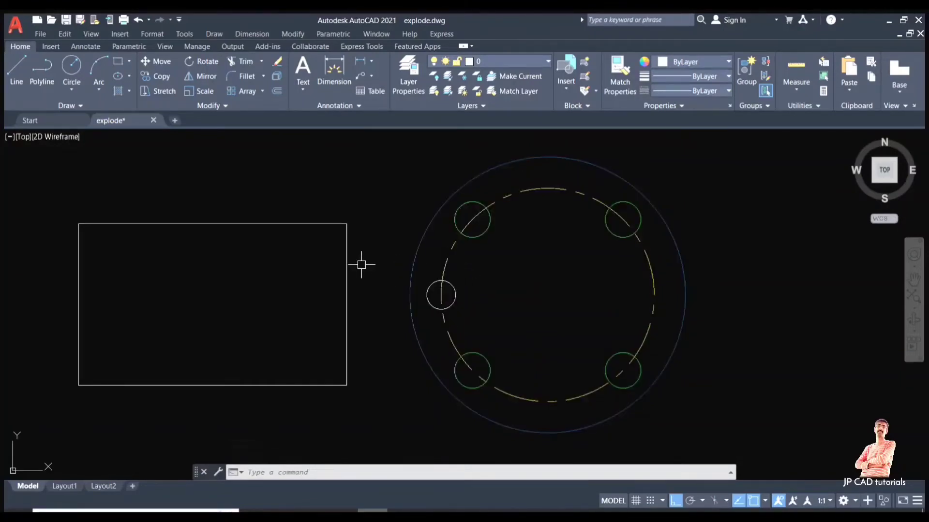
pyautogui.click(346, 325)
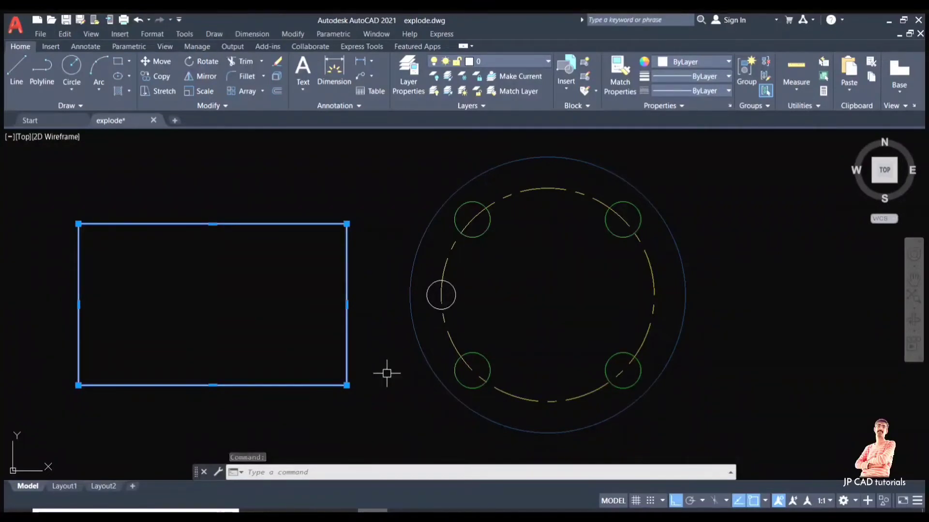
pyautogui.press('Escape')
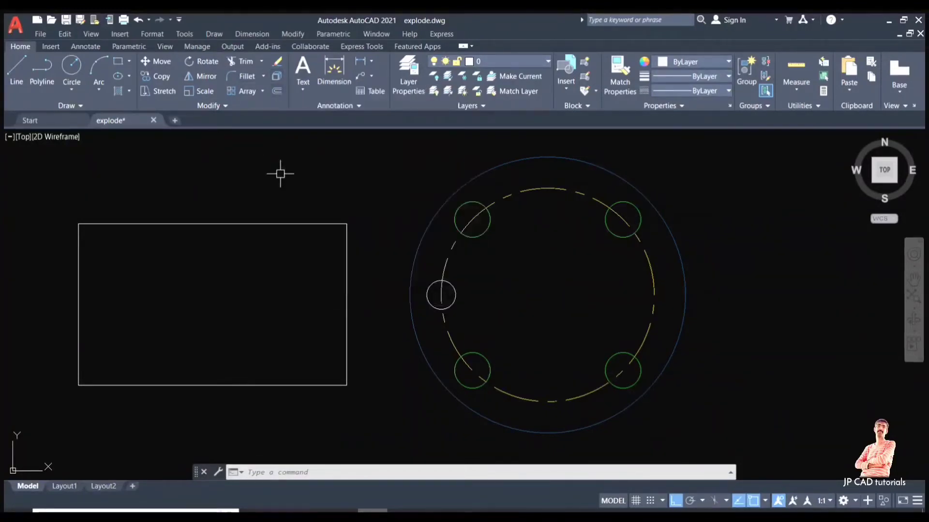
# - Explode the rectangle polyline into separate lines
pyautogui.write('x')
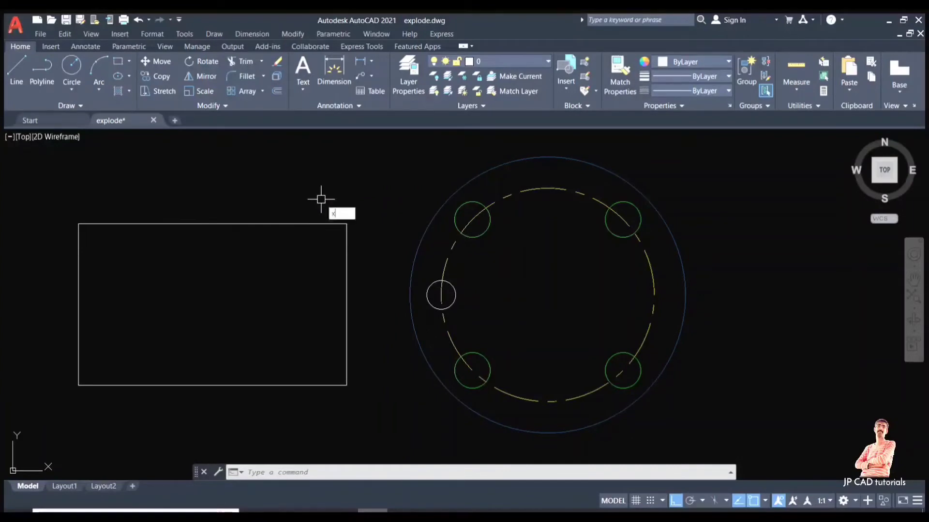
pyautogui.press('Return')
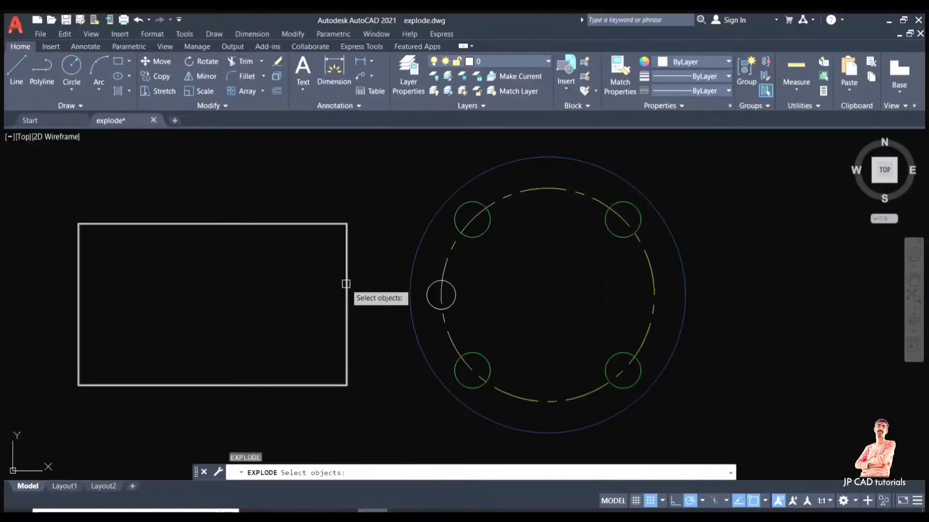
pyautogui.click(346, 283)
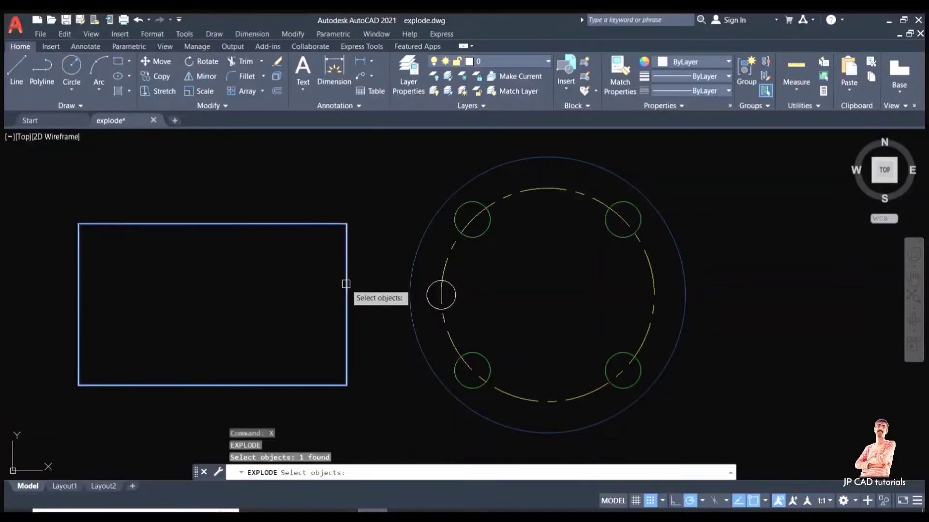
pyautogui.press('Return')
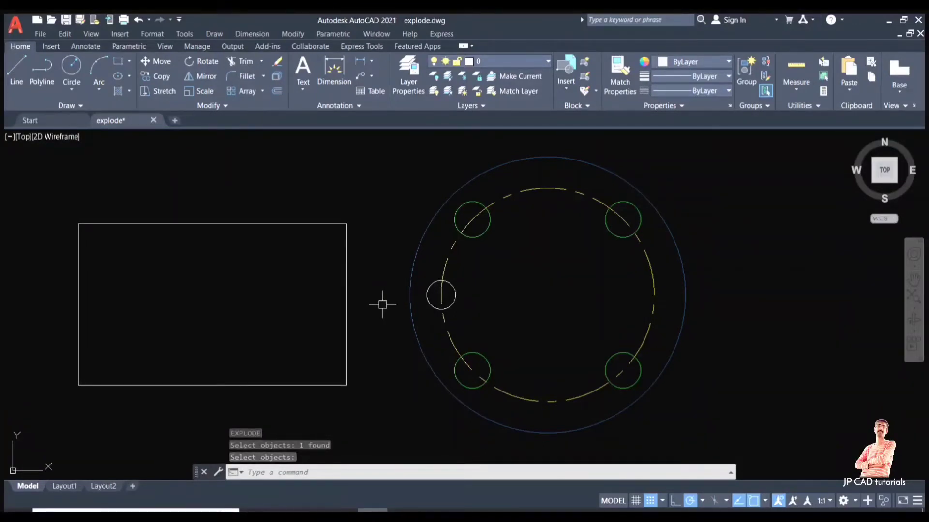
# - Select the exploded rectangle's right and upper edges to check that they are separate objects, and clear the selection
pyautogui.click(348, 293)
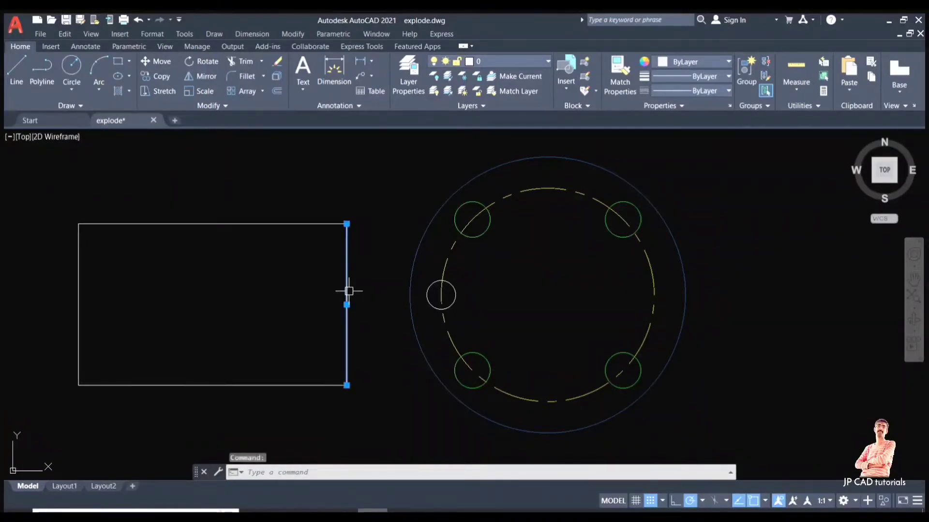
pyautogui.click(281, 225)
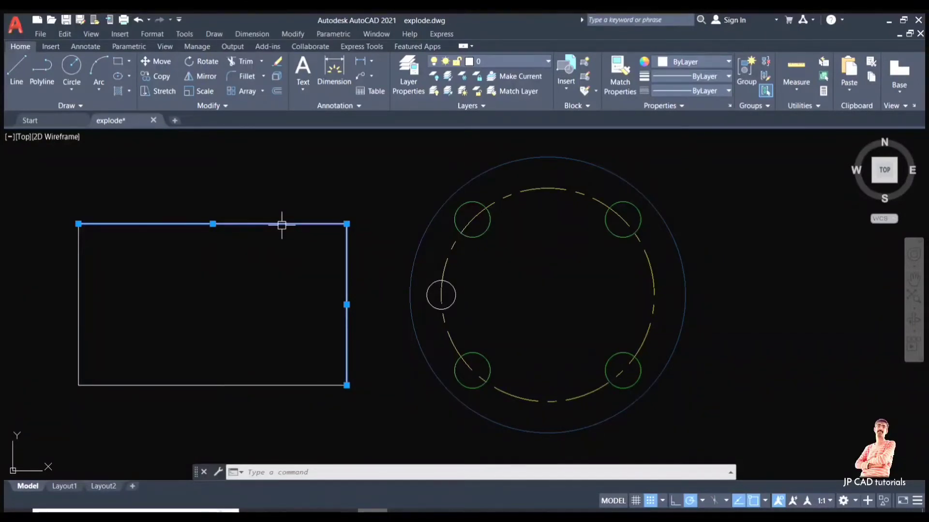
pyautogui.press('Escape')
# - Erase the right vertical edge of the exploded rectangle
pyautogui.write('e')
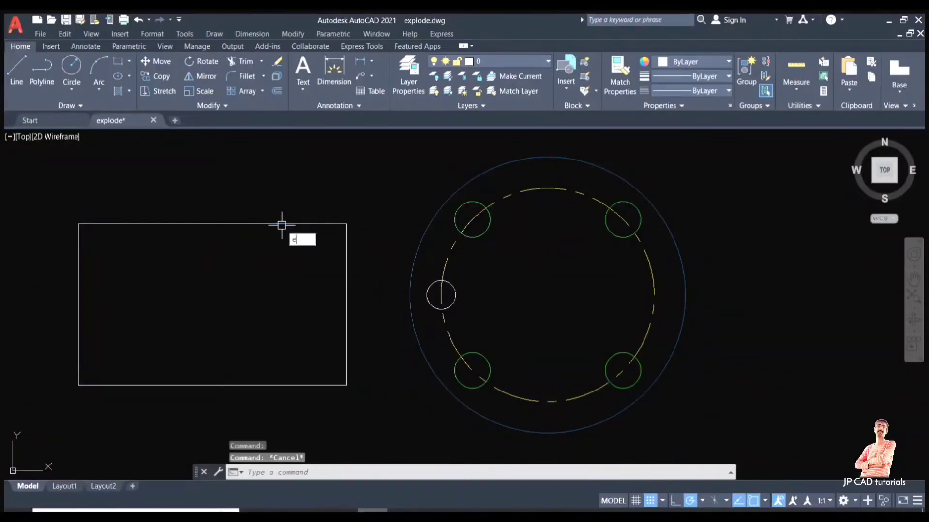
pyautogui.press('Return')
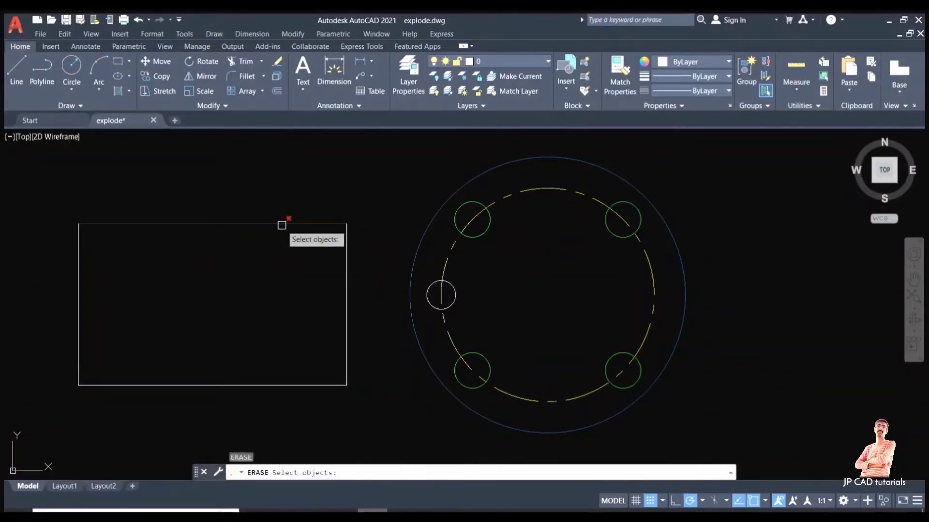
pyautogui.click(345, 299)
pyautogui.press('Return')
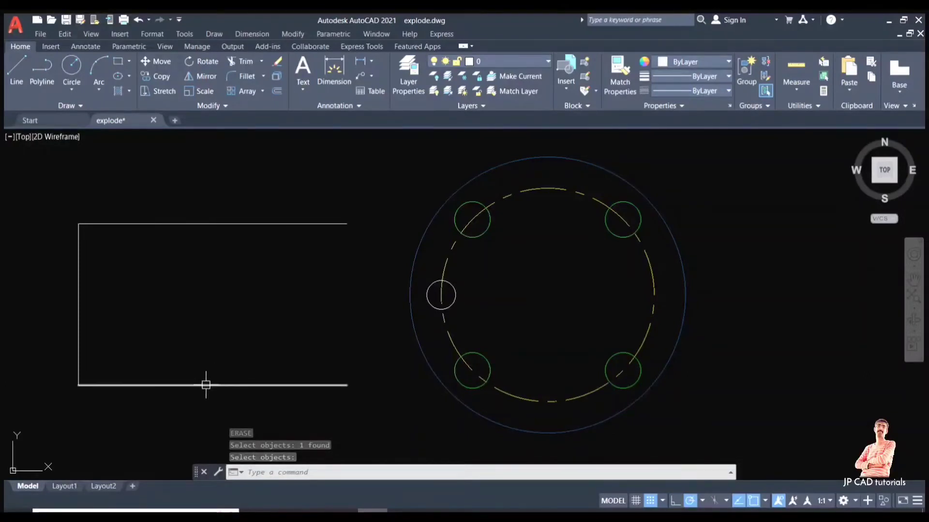
pyautogui.moveTo(206, 385)
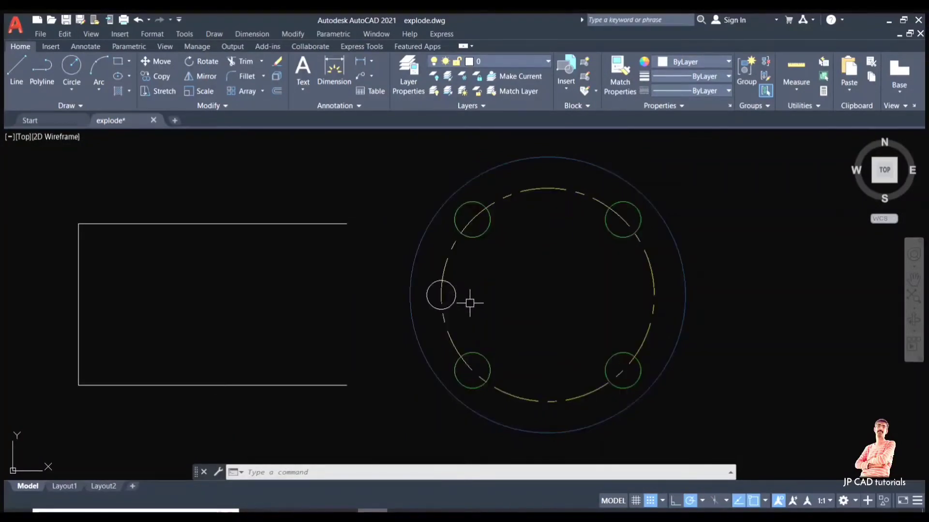
# - Explode the circle assembly into separate objects
pyautogui.write('explode')
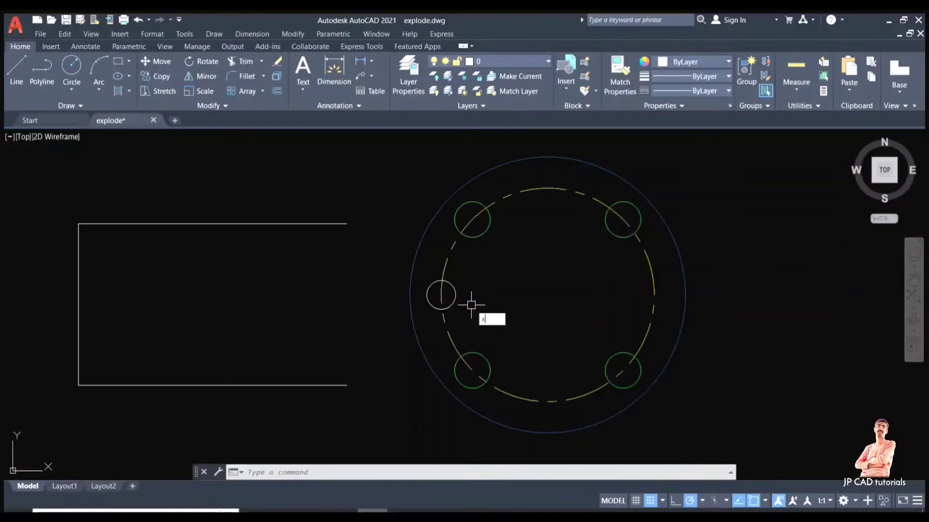
pyautogui.press('Return')
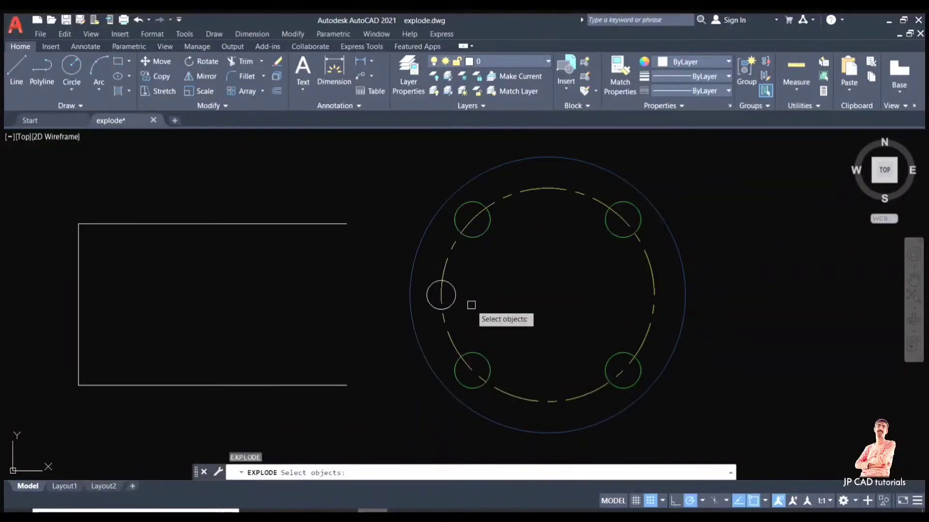
pyautogui.click(471, 232)
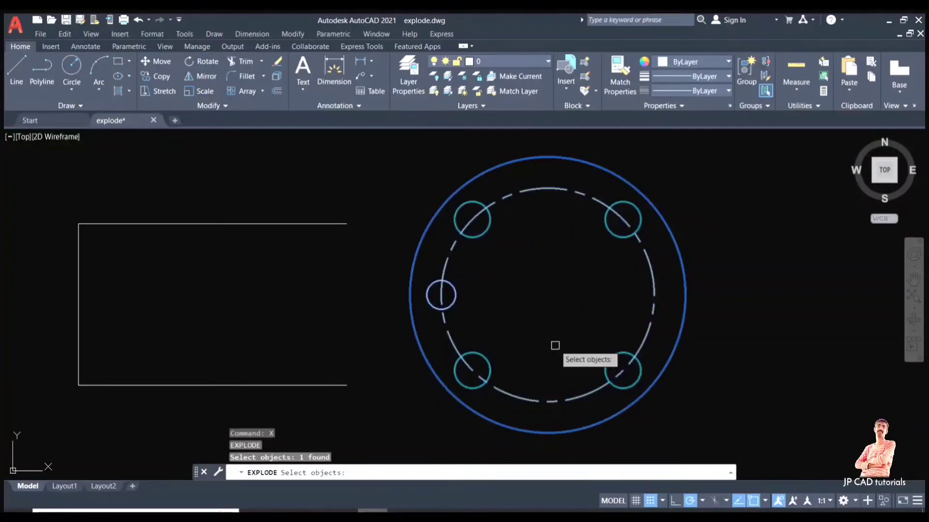
pyautogui.press('Return')
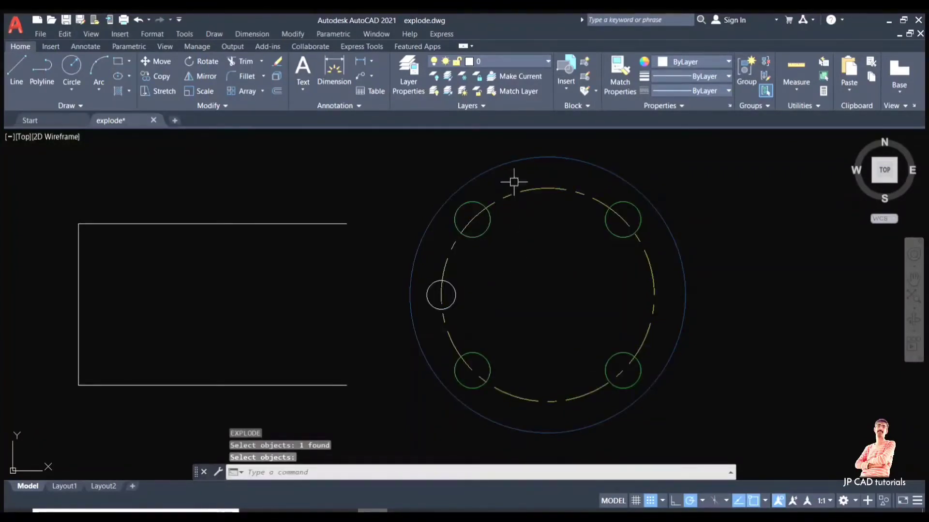
# - Erase the small white circle on the left side of the exploded assembly
pyautogui.moveTo(530, 189)
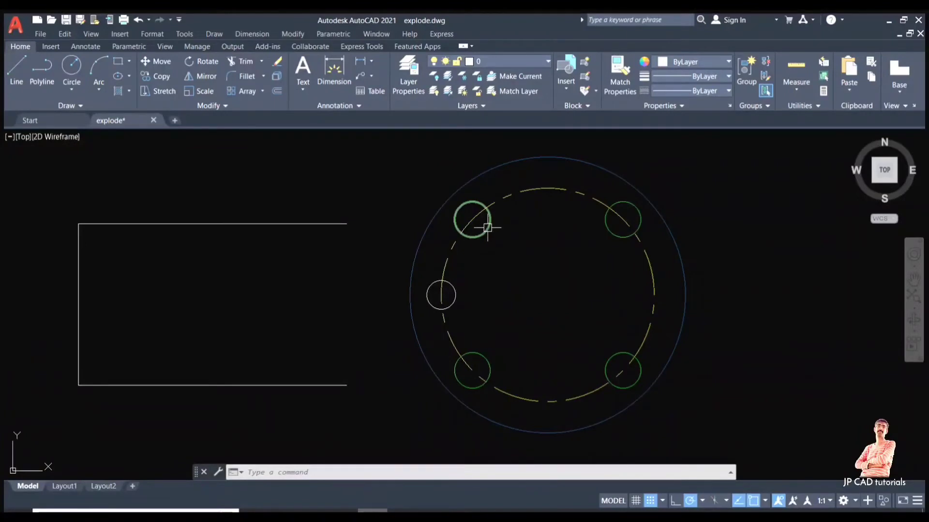
pyautogui.click(456, 303)
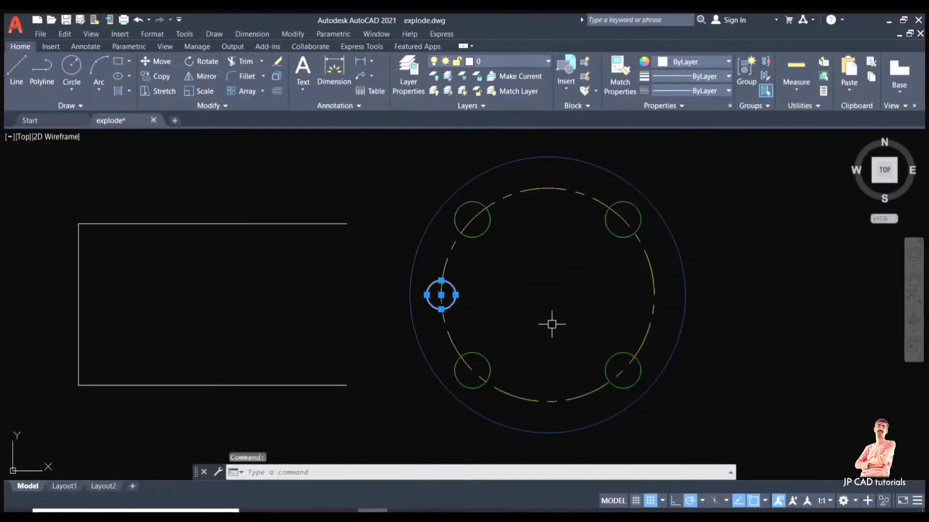
pyautogui.press('Delete')
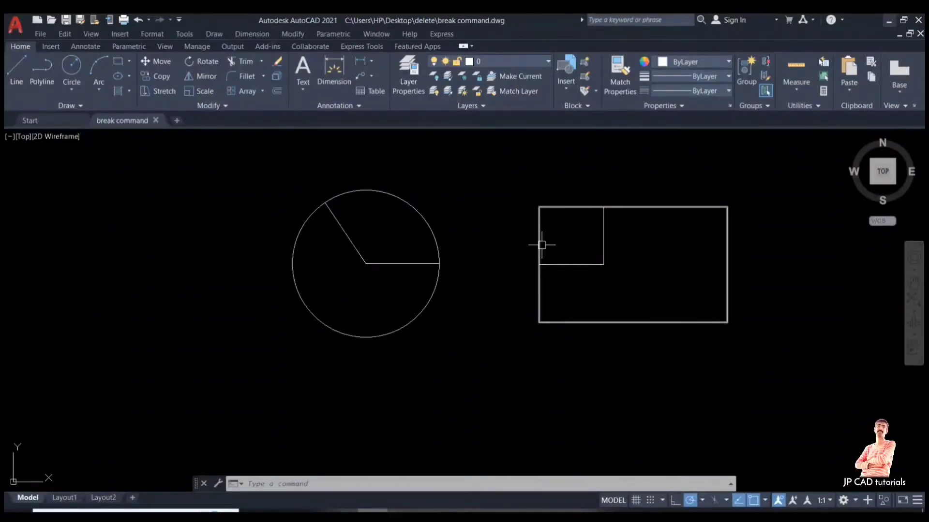
# - Turn on snap mode in the break command drawing
pyautogui.press('F9')
pyautogui.press('Escape')
pyautogui.press('Escape')
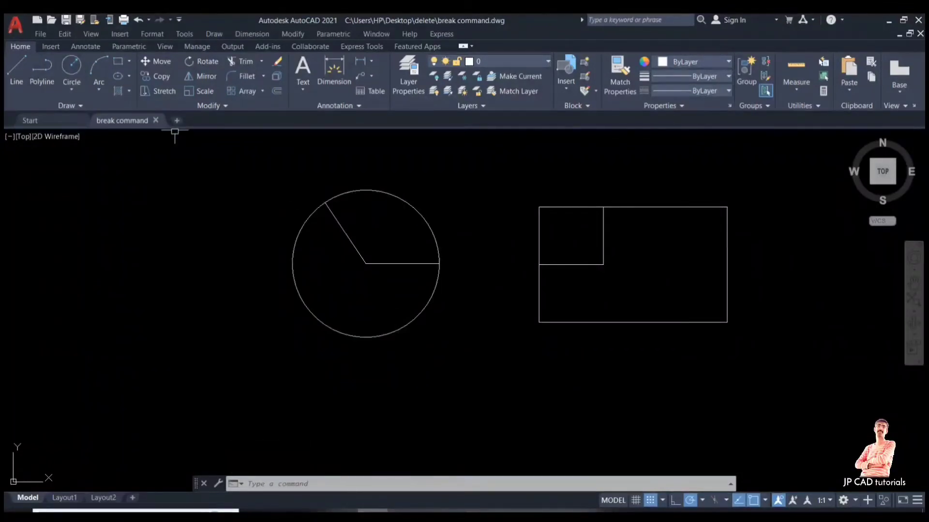
pyautogui.click(212, 105)
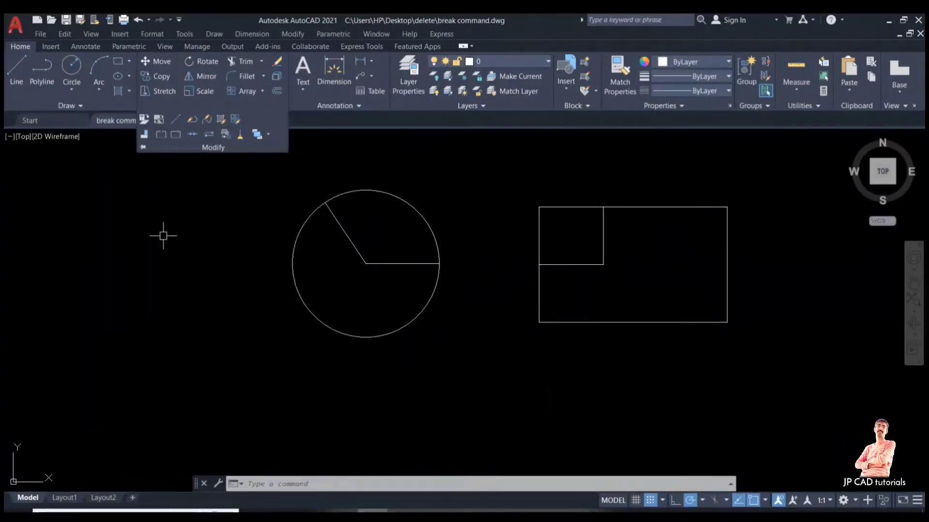
pyautogui.click(164, 237)
pyautogui.click(133, 293)
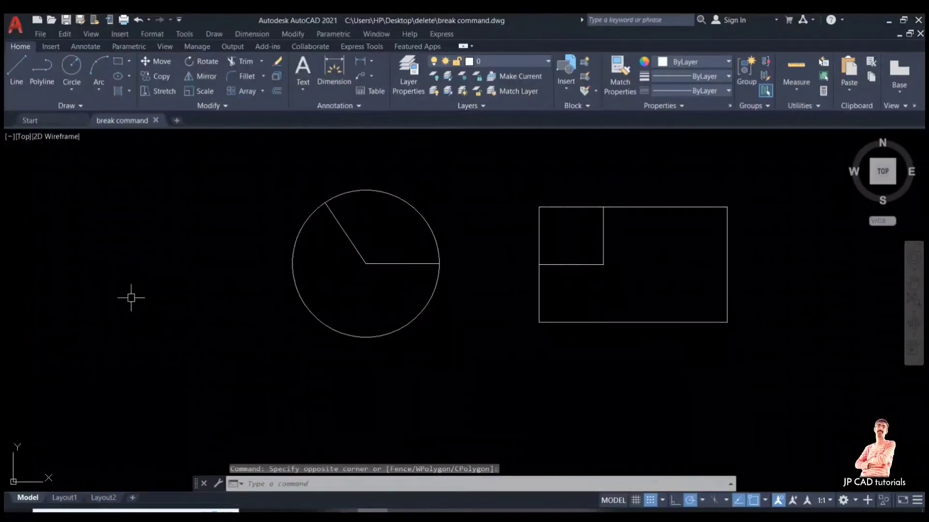
# - Break the circle with the First point option, from the slanted line's outer endpoint to the horizontal line's right endpoint, removing the lower arc
pyautogui.write('BR')
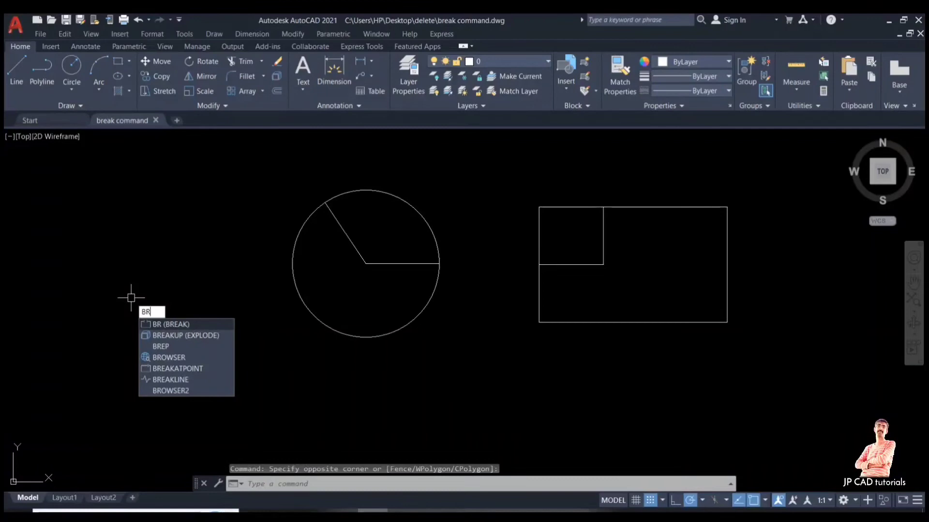
pyautogui.press('Return')
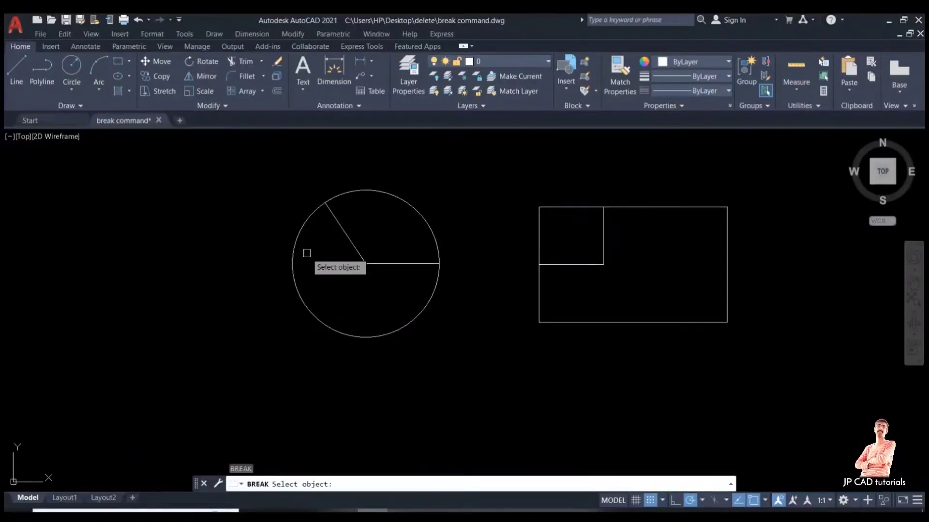
pyautogui.click(299, 235)
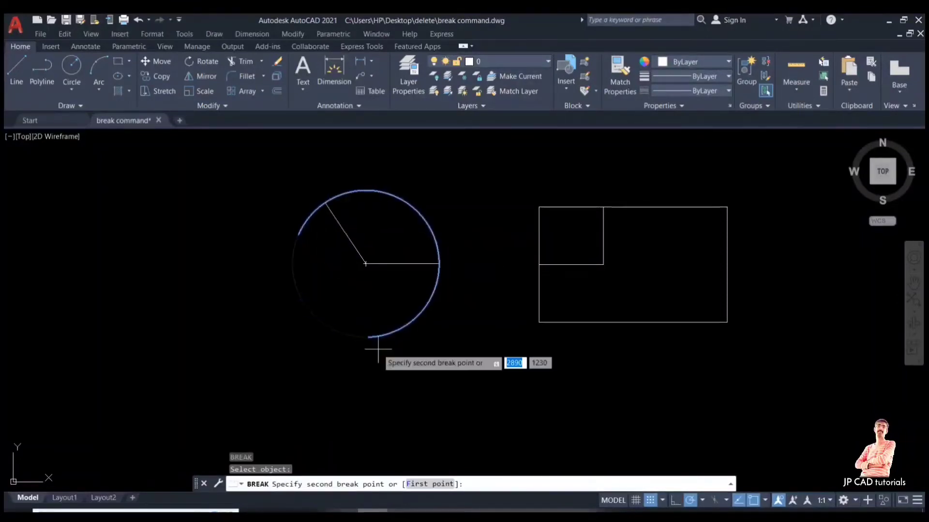
pyautogui.click(428, 484)
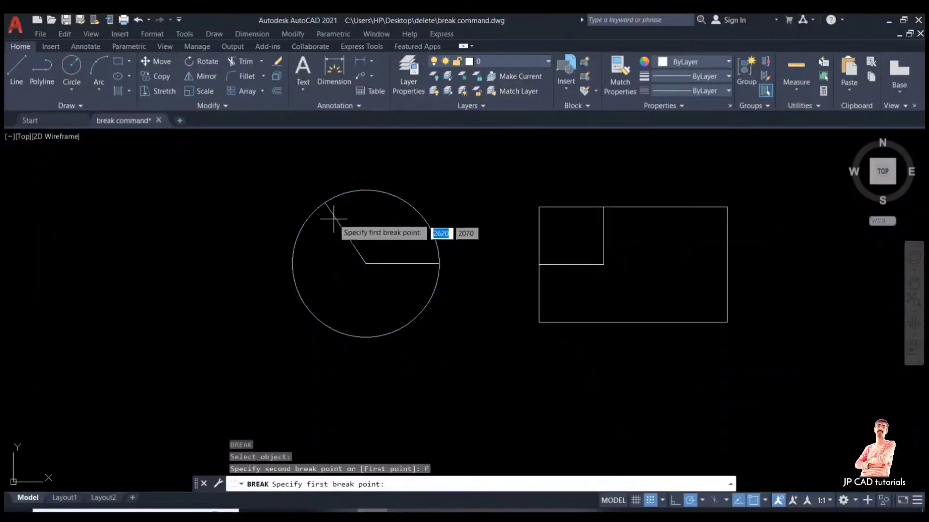
pyautogui.click(324, 203)
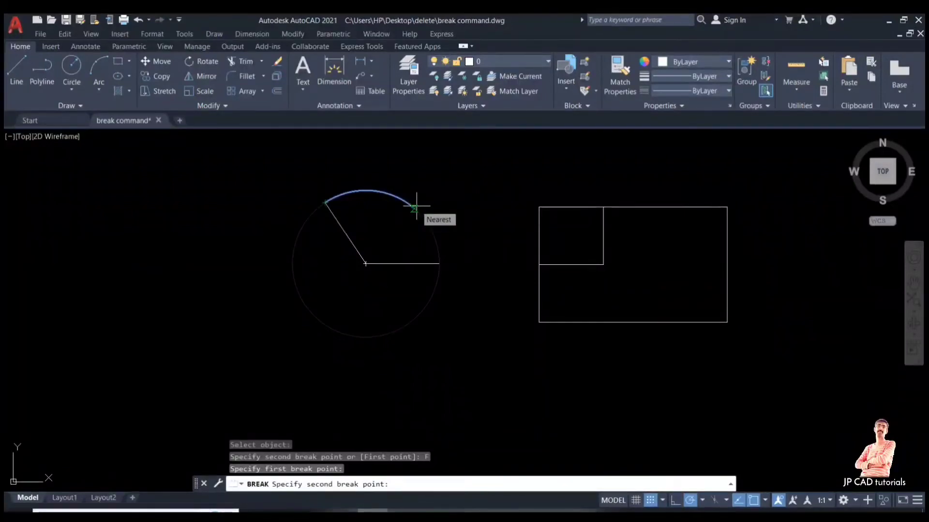
pyautogui.click(438, 264)
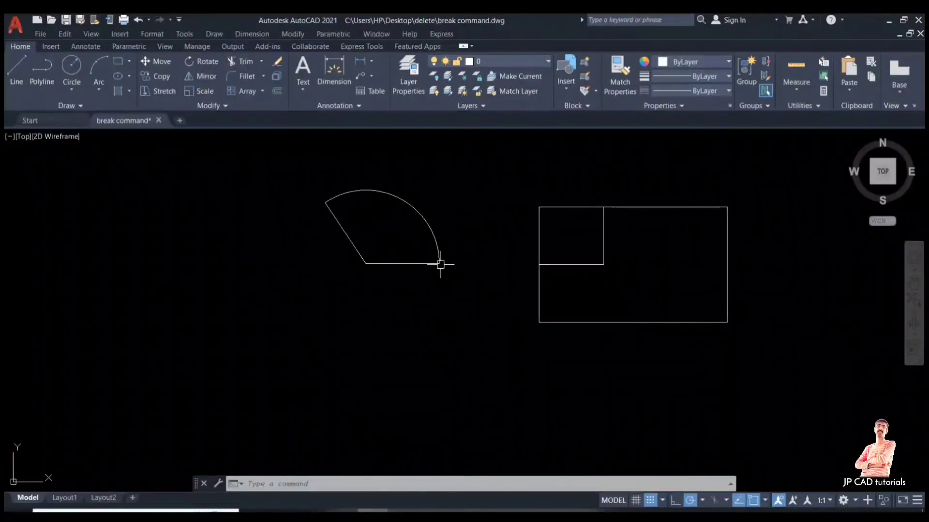
pyautogui.hotkey('ctrl', 'z')
pyautogui.press('Escape')
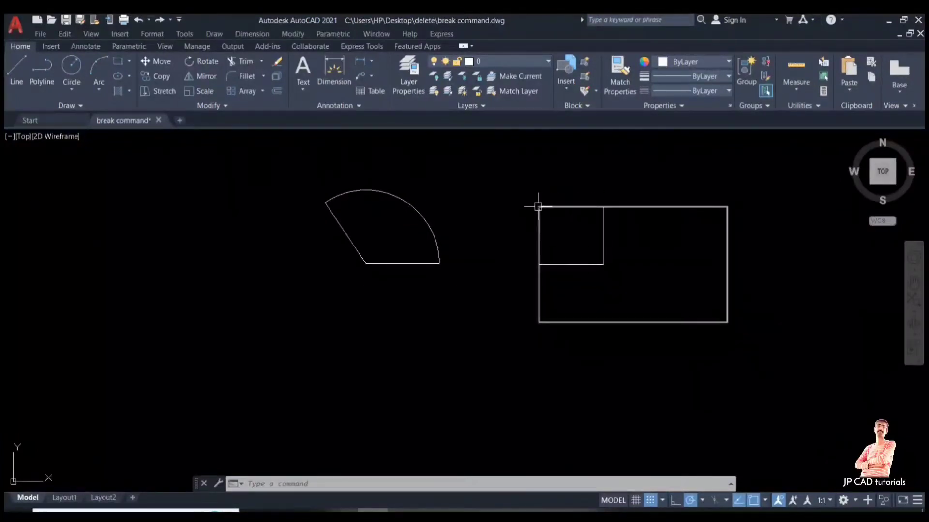
# - Select the outer rectangle to check whether it is a single object, and clear the selection
pyautogui.moveTo(537, 260)
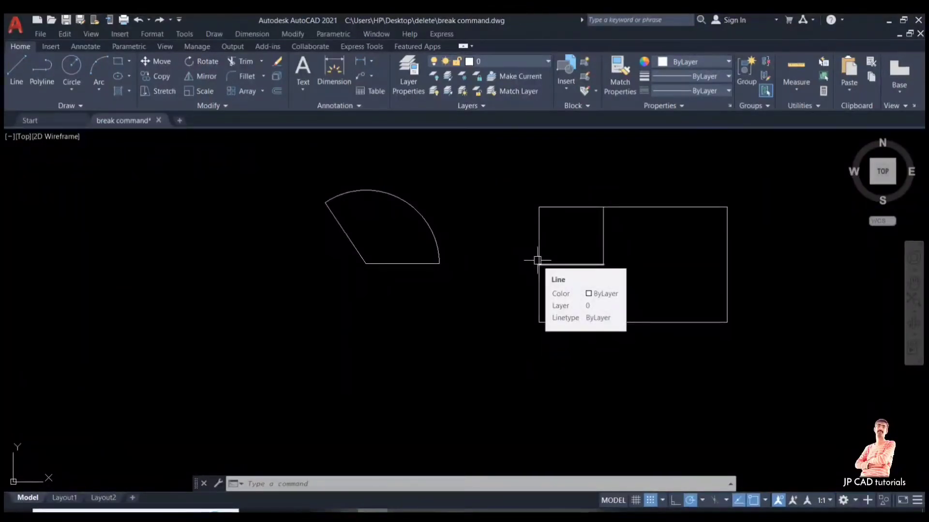
pyautogui.click(654, 207)
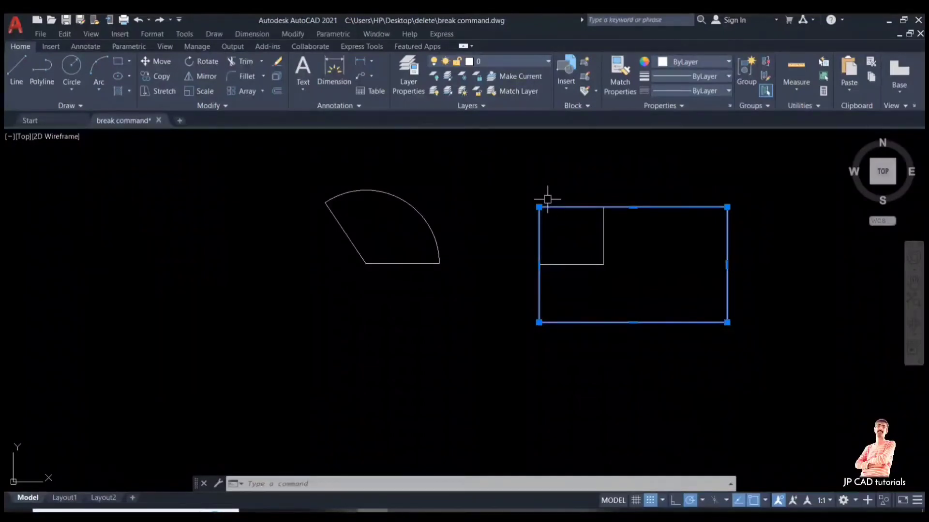
pyautogui.press('Escape')
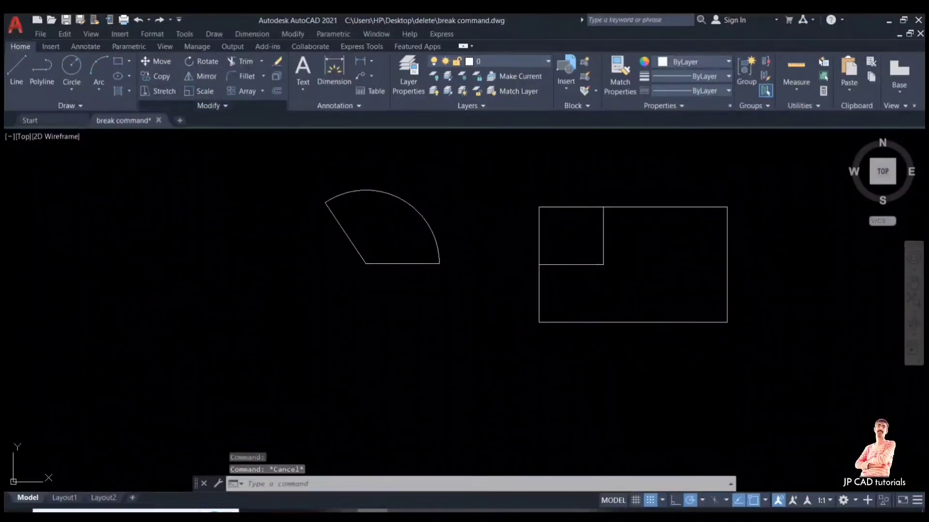
# - Use Break at Point to split the outer rectangle where the inner lines meet its left and upper edges
pyautogui.click(212, 105)
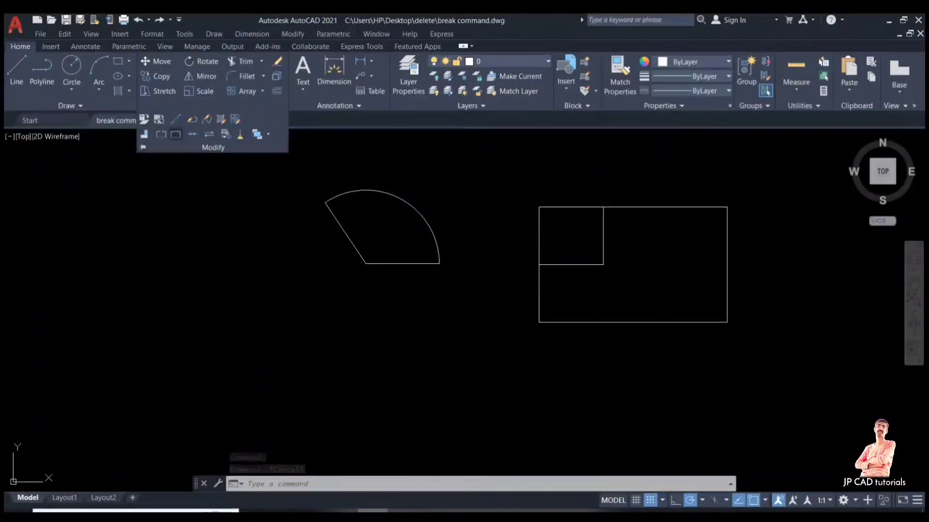
pyautogui.click(175, 134)
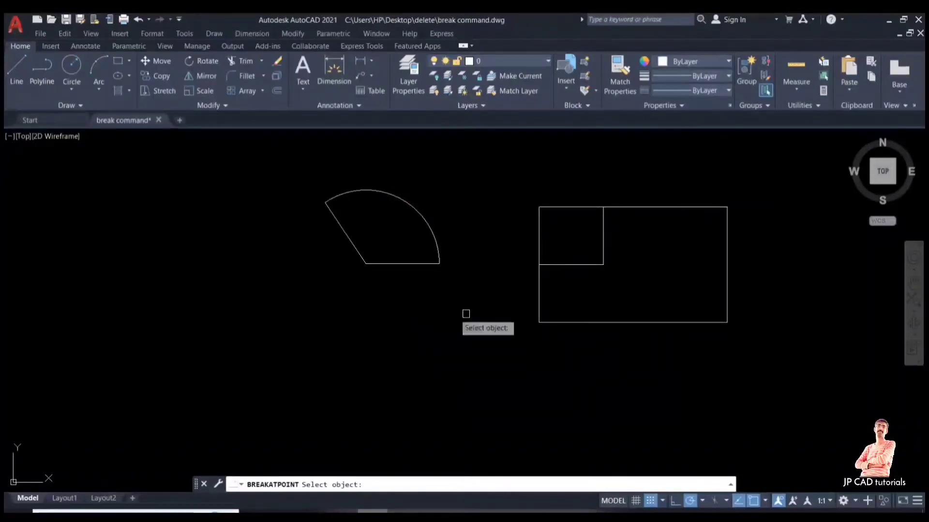
pyautogui.click(537, 284)
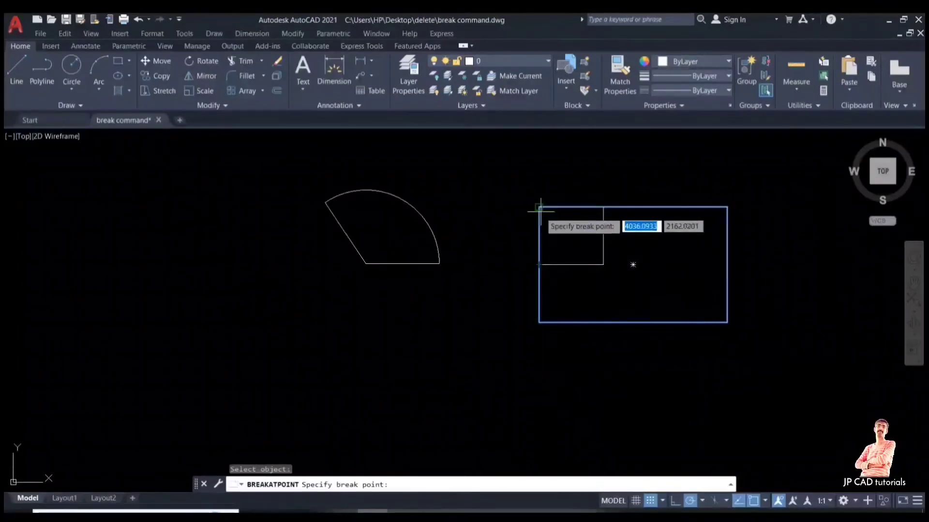
pyautogui.click(538, 265)
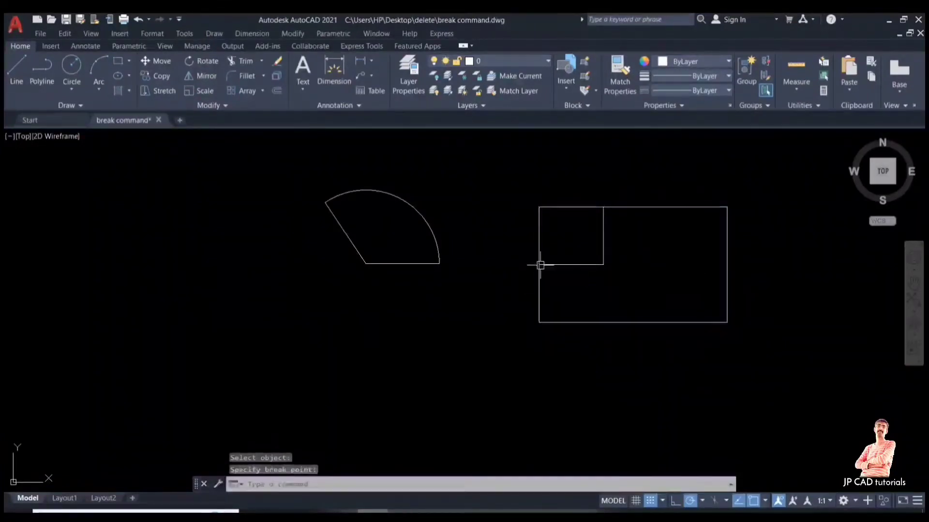
pyautogui.press('Return')
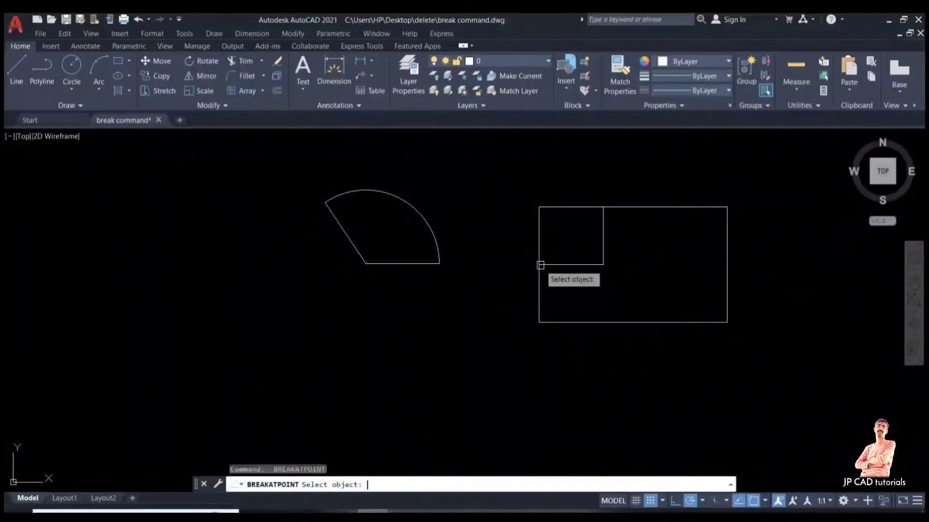
pyautogui.click(627, 208)
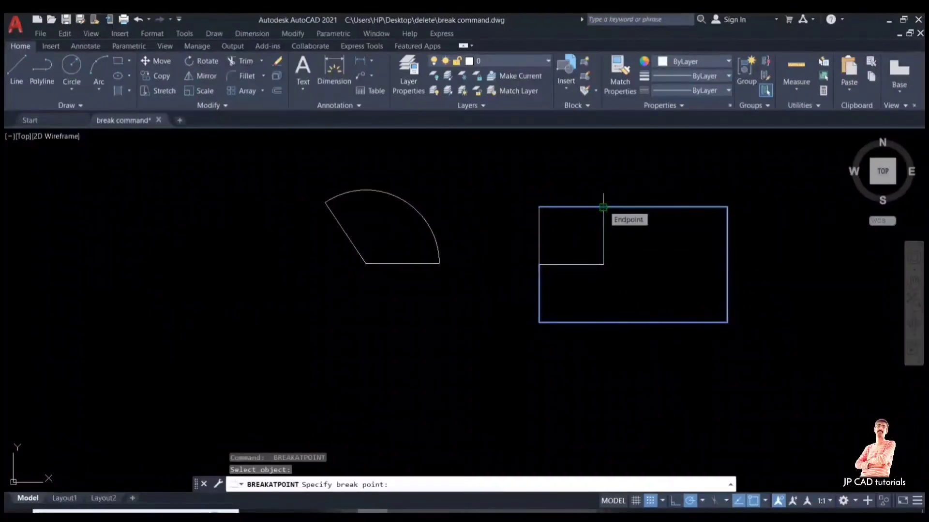
pyautogui.click(602, 207)
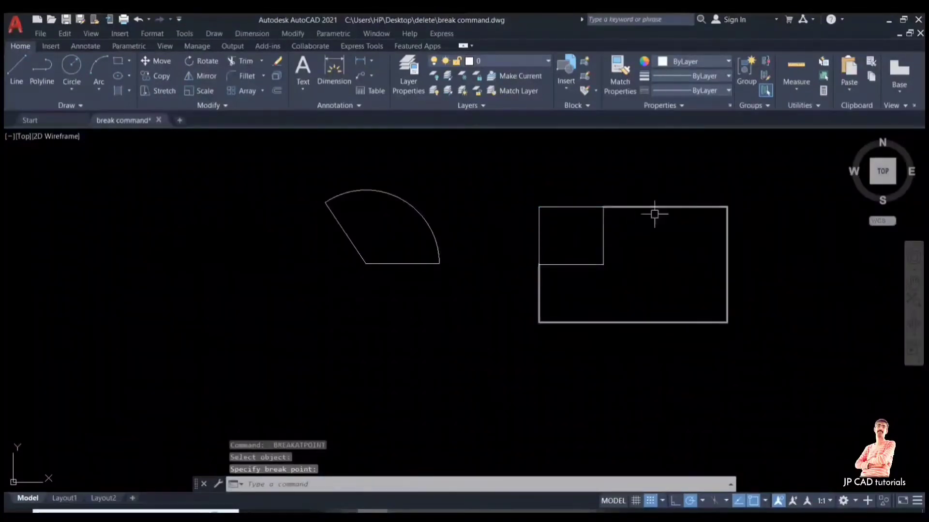
# - Select the rectangle's upper-left corner piece and its remaining piece in turn to check that they are separate, clearing each selection
pyautogui.click(557, 210)
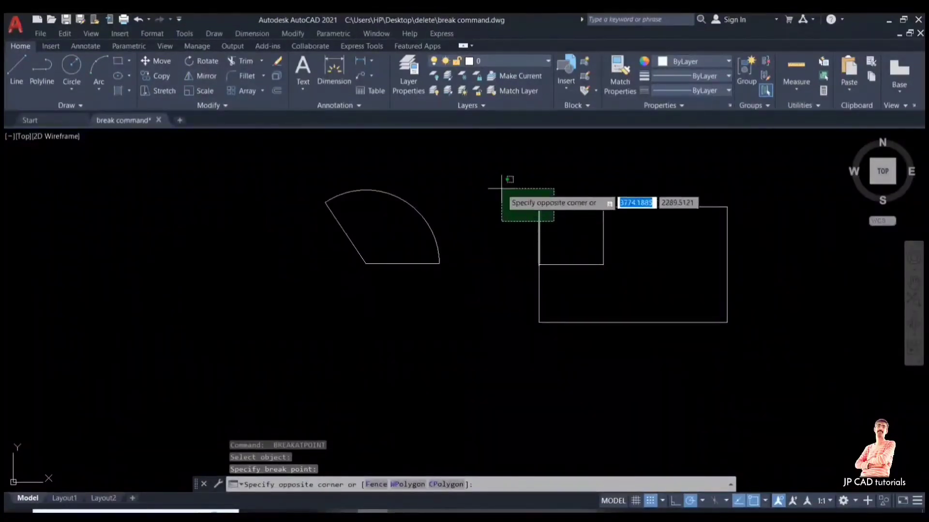
pyautogui.click(501, 188)
pyautogui.moveTo(604, 257)
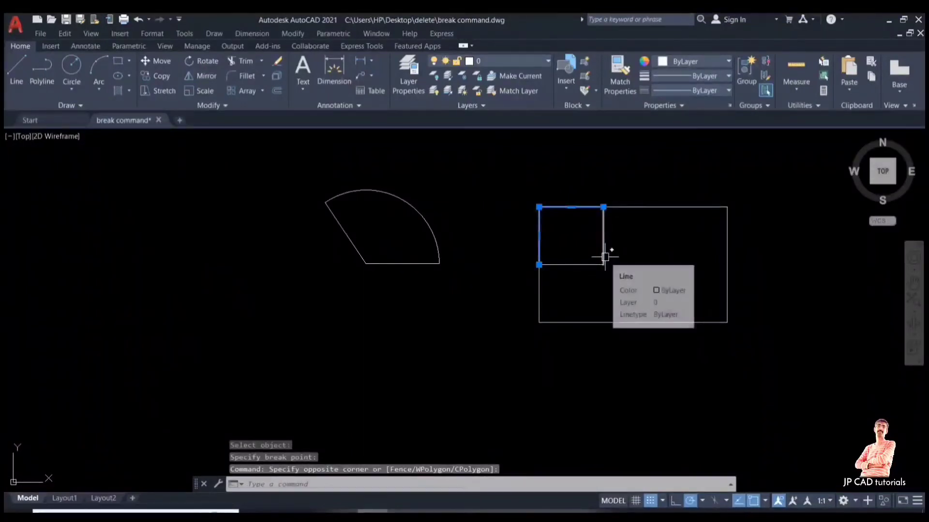
pyautogui.press('Escape')
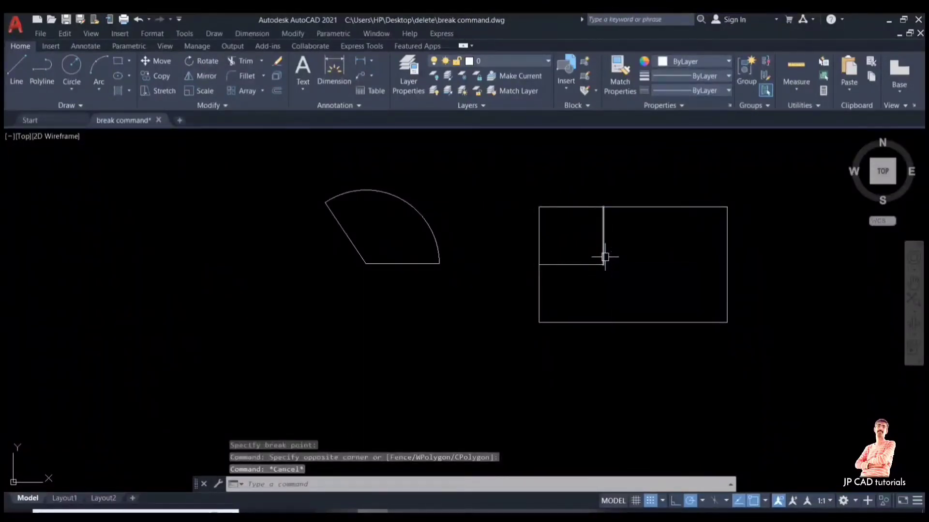
pyautogui.click(725, 321)
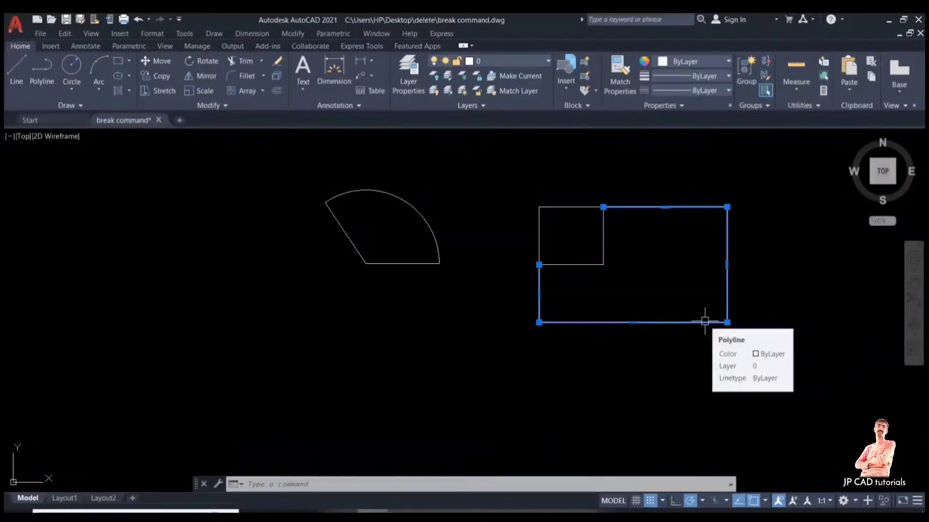
pyautogui.press('Escape')
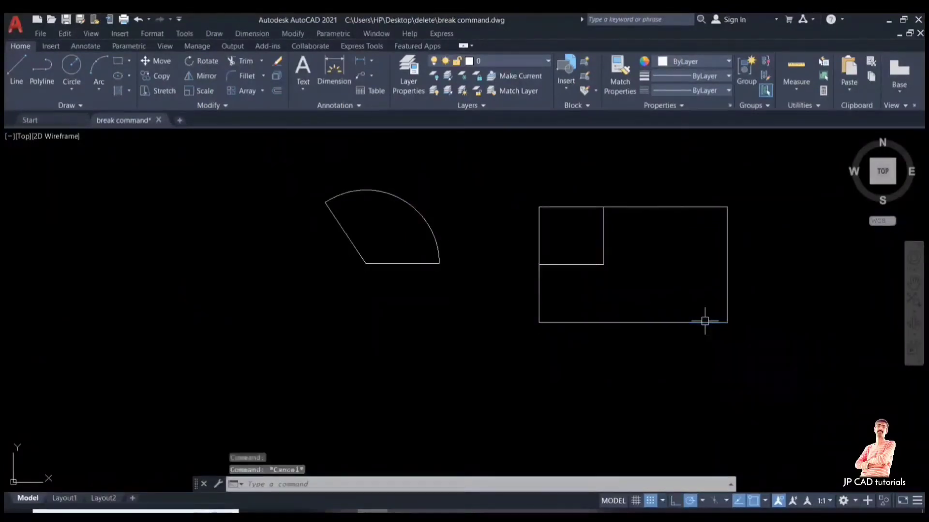
# - Erase the split-off upper-left corner piece of the outer rectangle
pyautogui.click(566, 227)
pyautogui.click(539, 206)
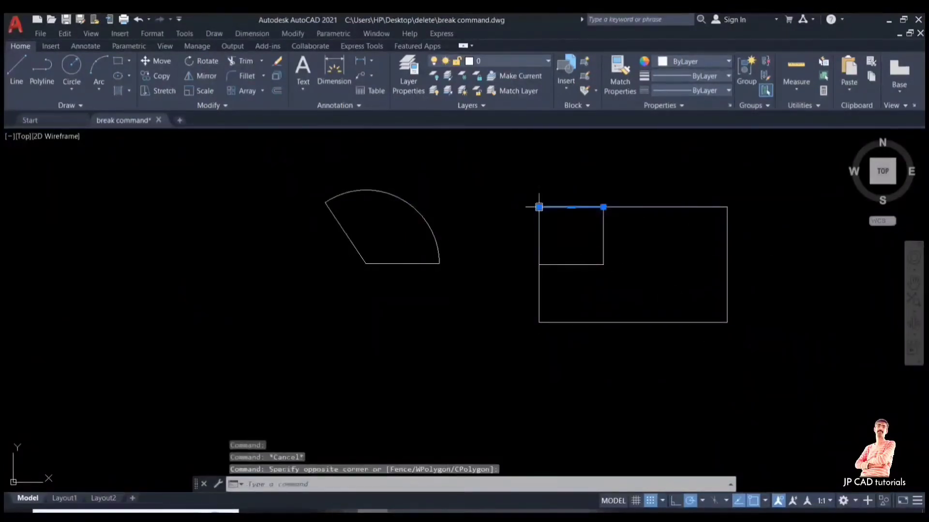
pyautogui.moveTo(538, 207)
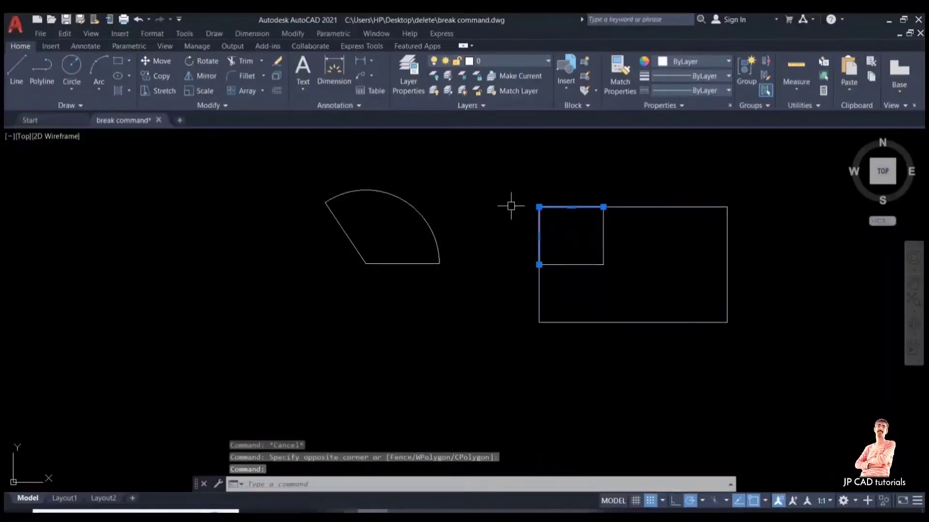
pyautogui.press('Delete')
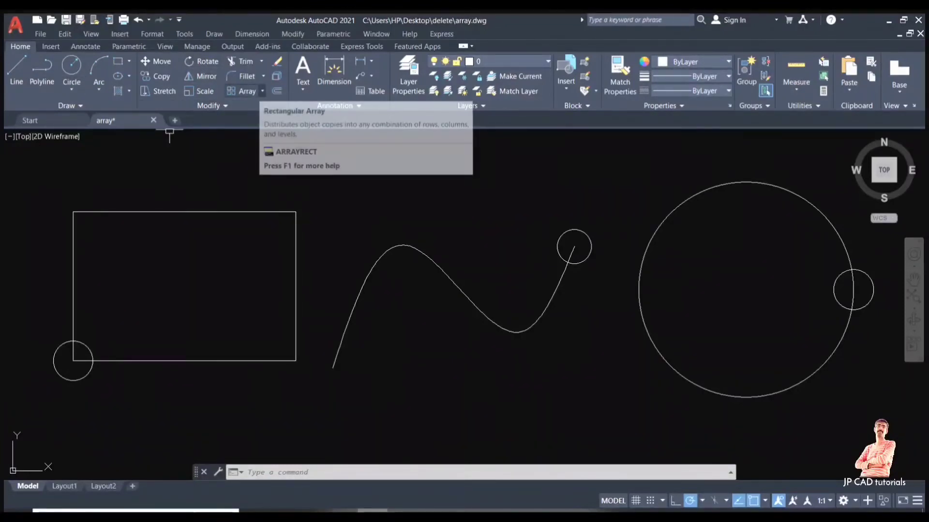
pyautogui.click(262, 90)
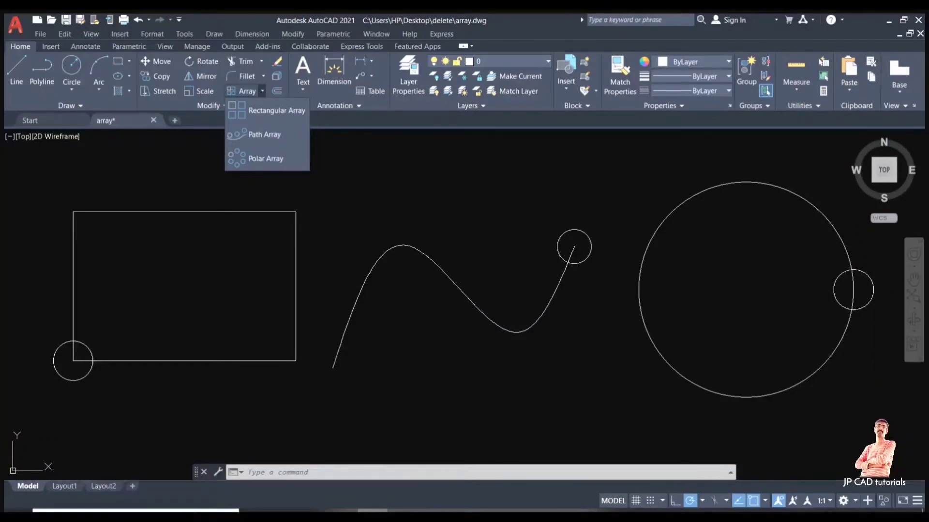
pyautogui.press('Escape')
pyautogui.press('Escape')
pyautogui.press('Escape')
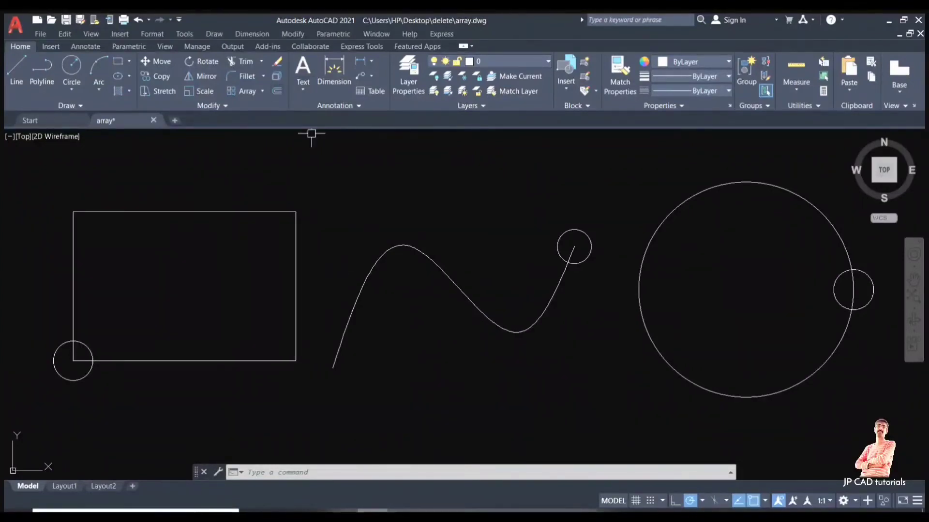
# - Create a rectangular array of the circle at the rectangle's lower-left corner with 2 columns and 2 rows
pyautogui.click(262, 91)
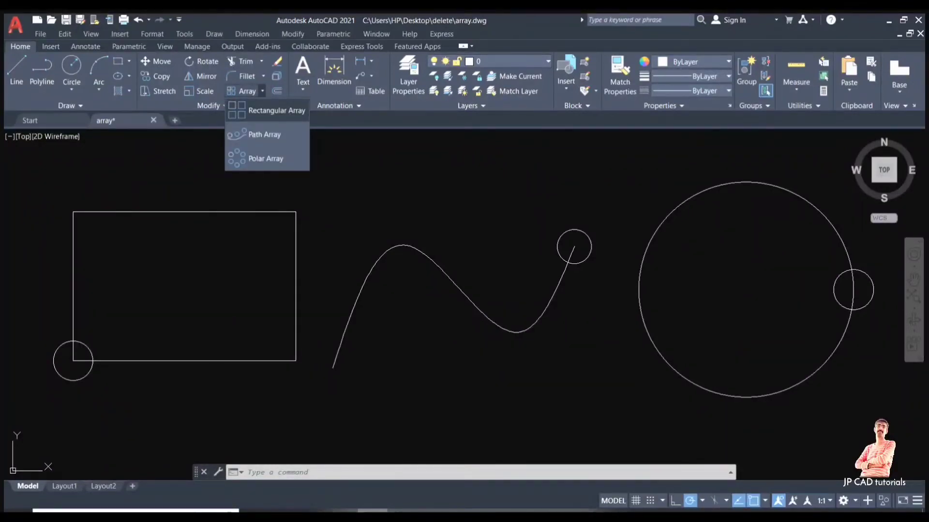
pyautogui.click(285, 110)
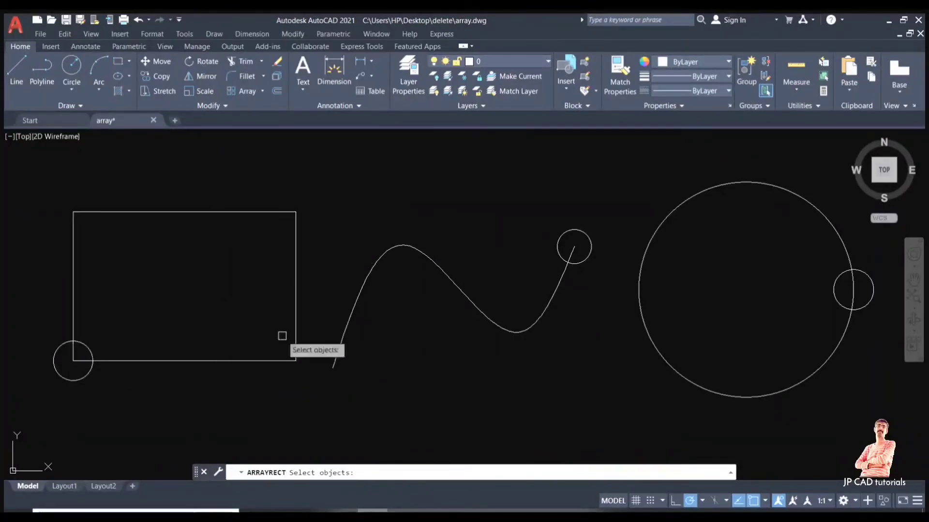
pyautogui.click(67, 380)
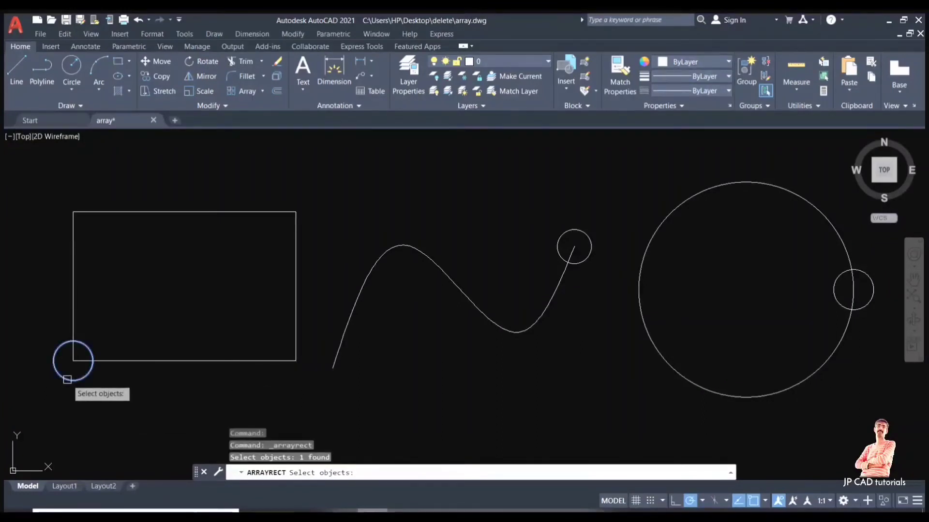
pyautogui.press('Return')
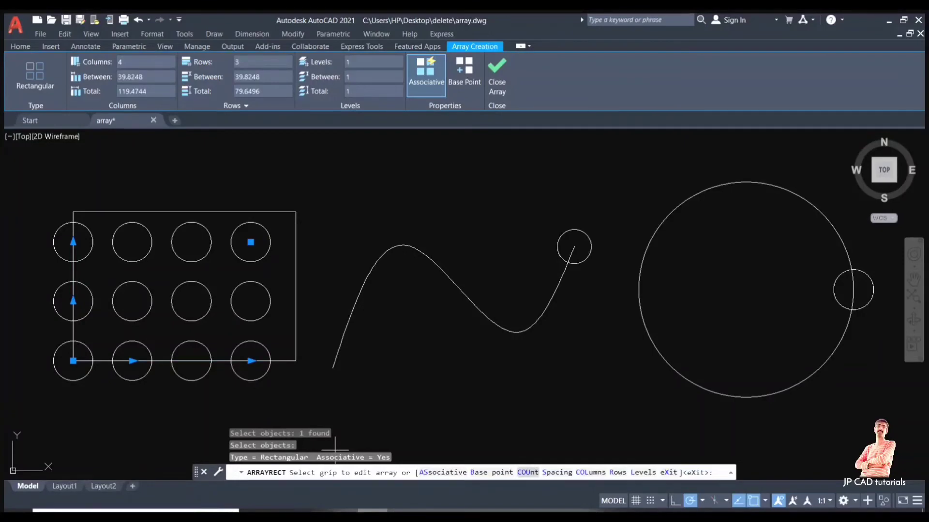
pyautogui.click(527, 472)
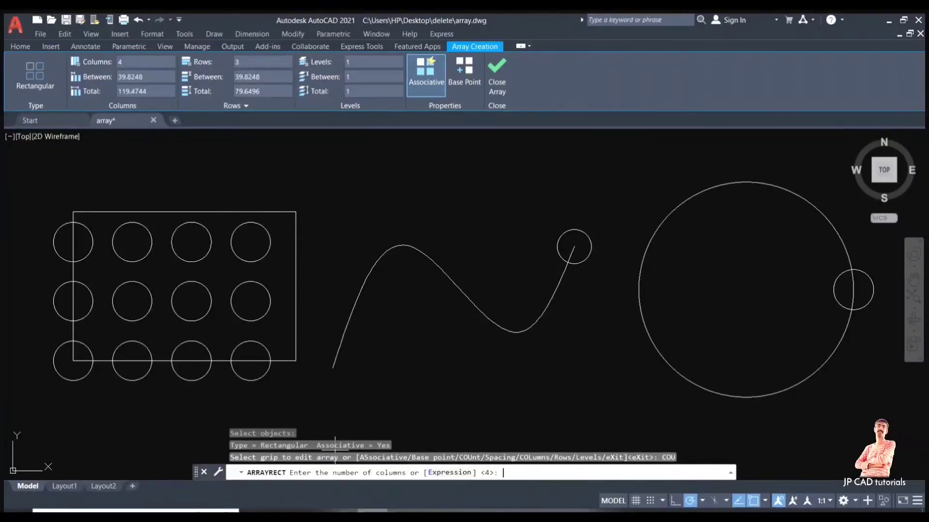
pyautogui.write('2')
pyautogui.press('Return')
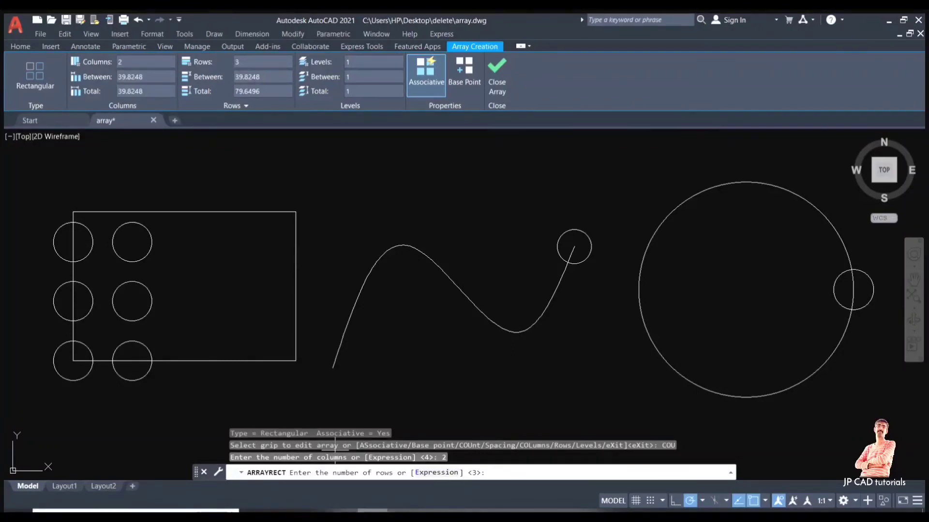
pyautogui.write('2')
pyautogui.press('Return')
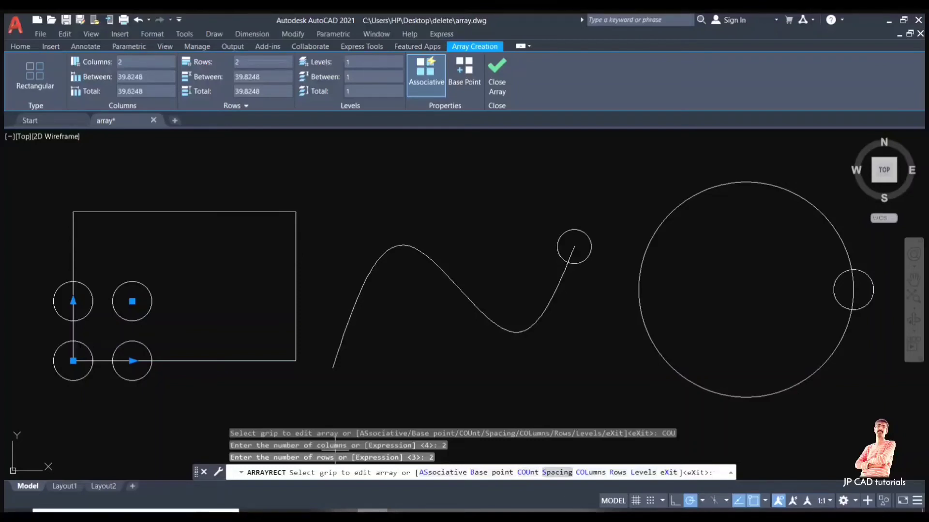
# - Set the rectangular array's spacing to 150 between columns and 100 between rows, and finish the array
pyautogui.write('S')
pyautogui.press('Return')
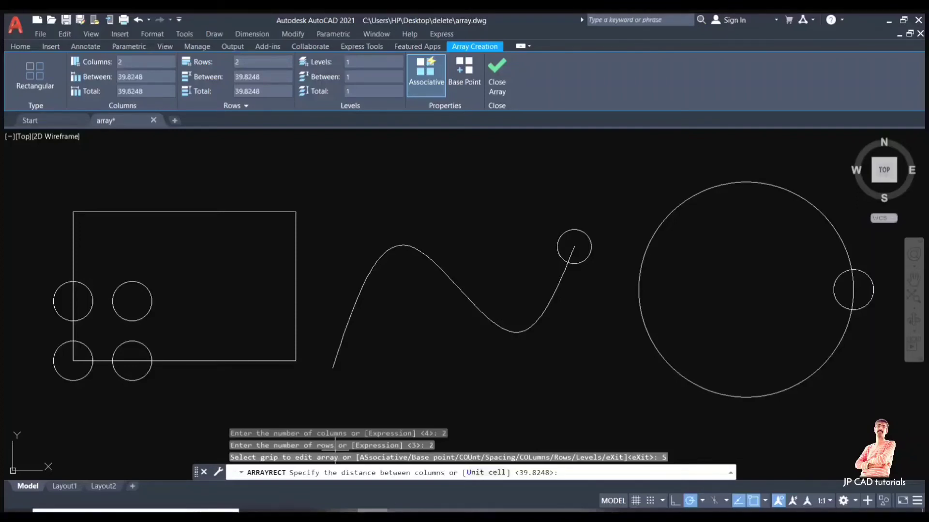
pyautogui.write('150')
pyautogui.press('Return')
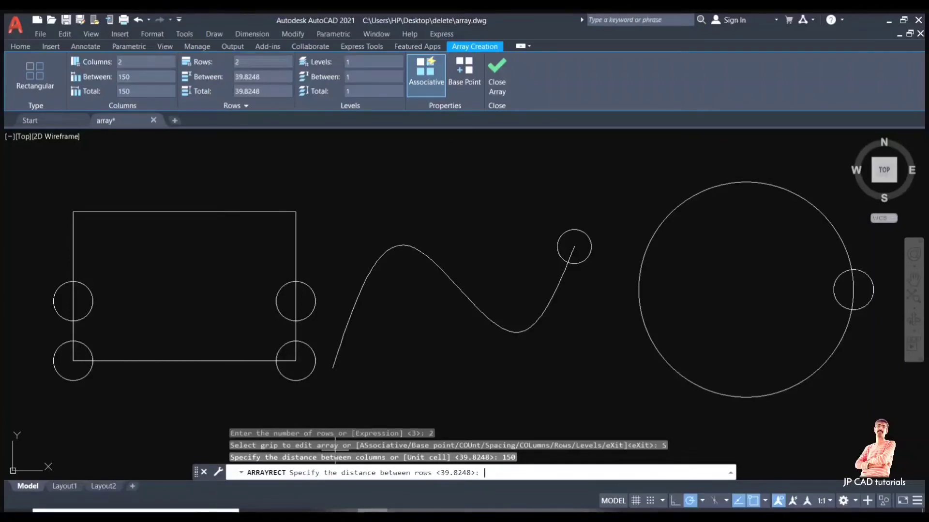
pyautogui.write('100')
pyautogui.press('Return')
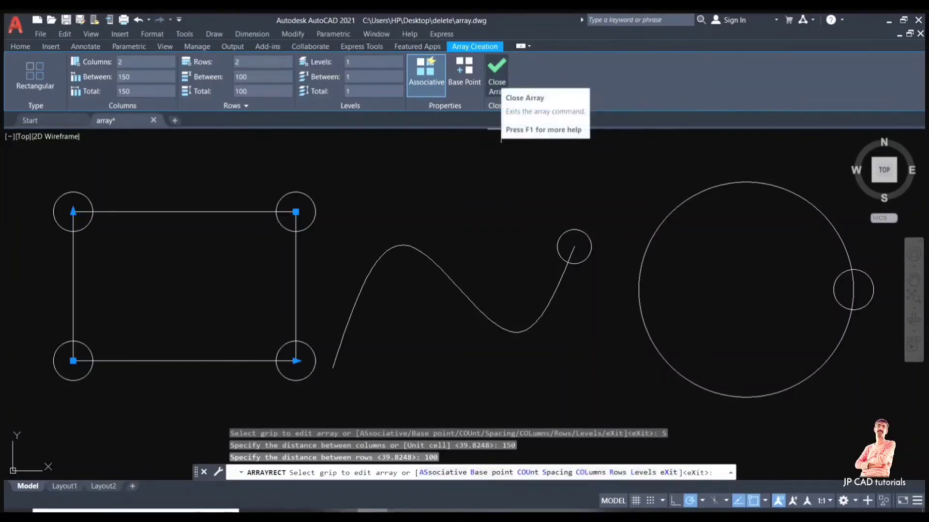
pyautogui.press('Return')
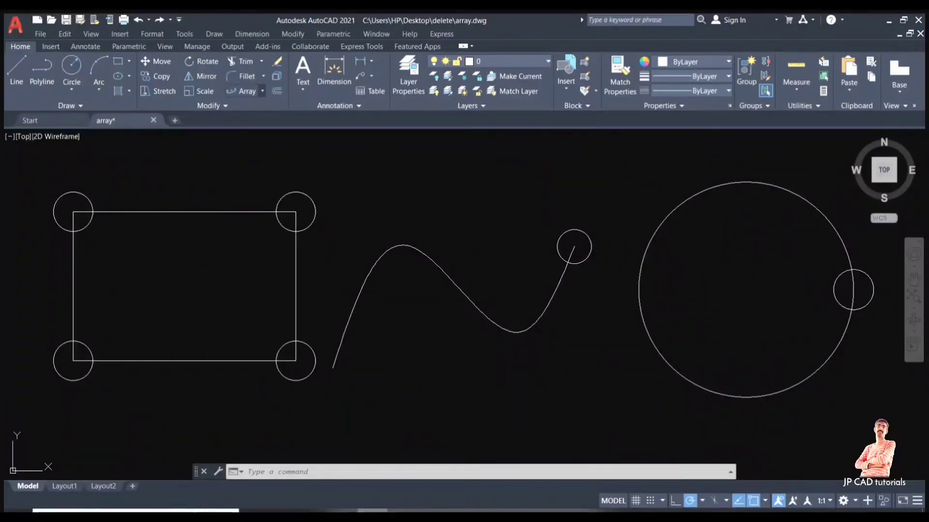
# - Create a path array of the small circle at the wavy curve's end, using the curve as the path
pyautogui.click(262, 91)
pyautogui.click(265, 134)
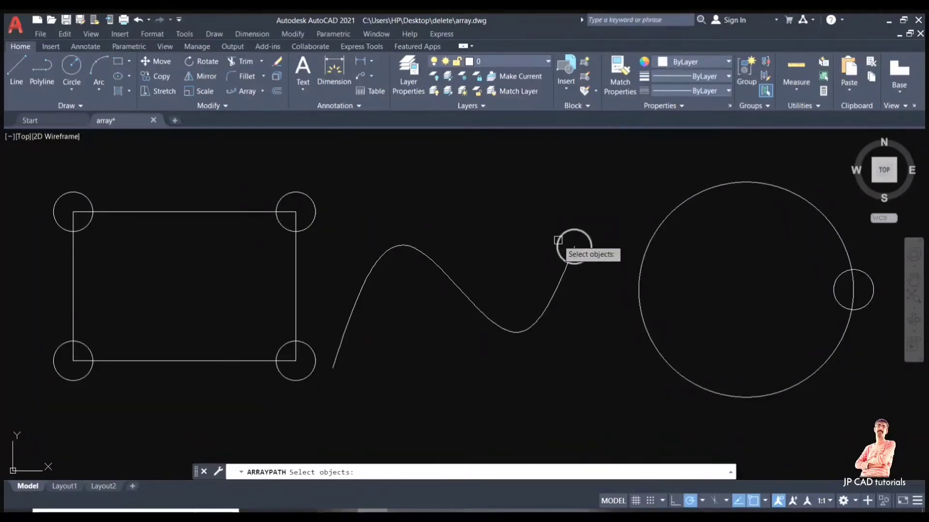
pyautogui.click(558, 241)
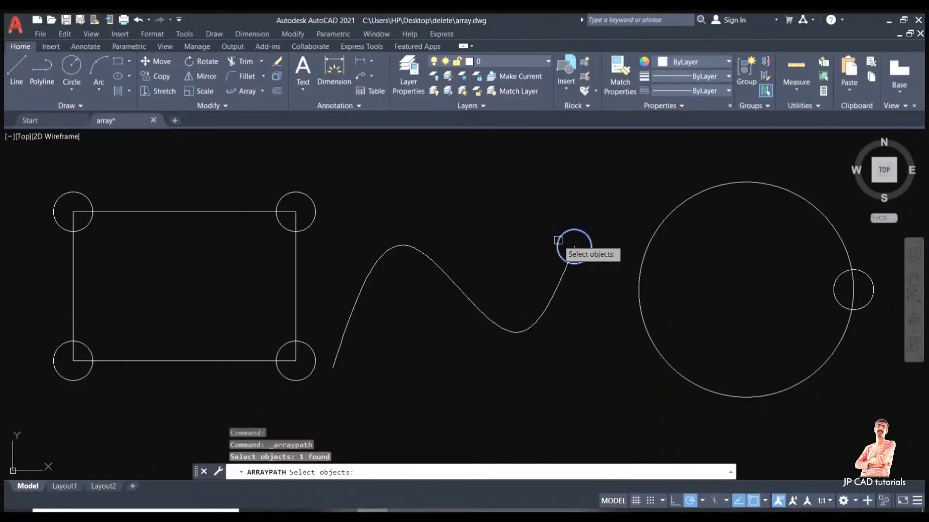
pyautogui.press('Return')
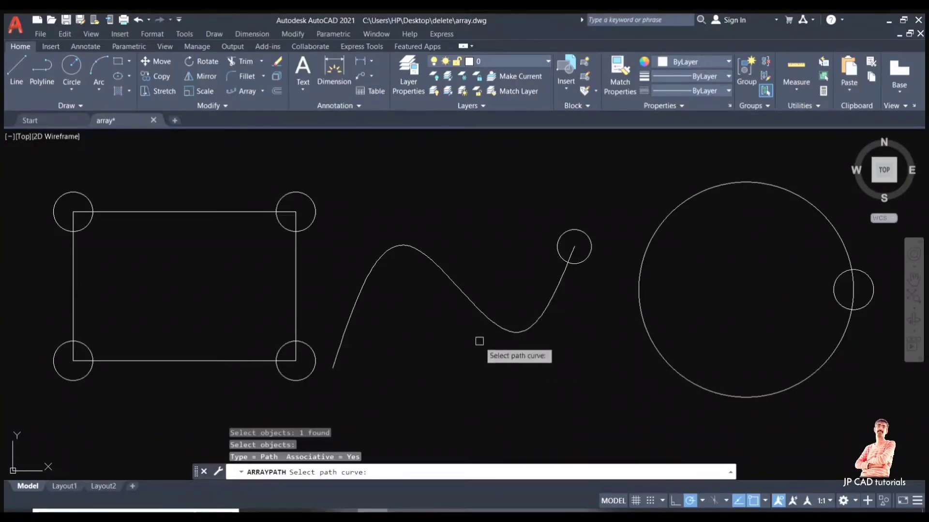
pyautogui.click(470, 302)
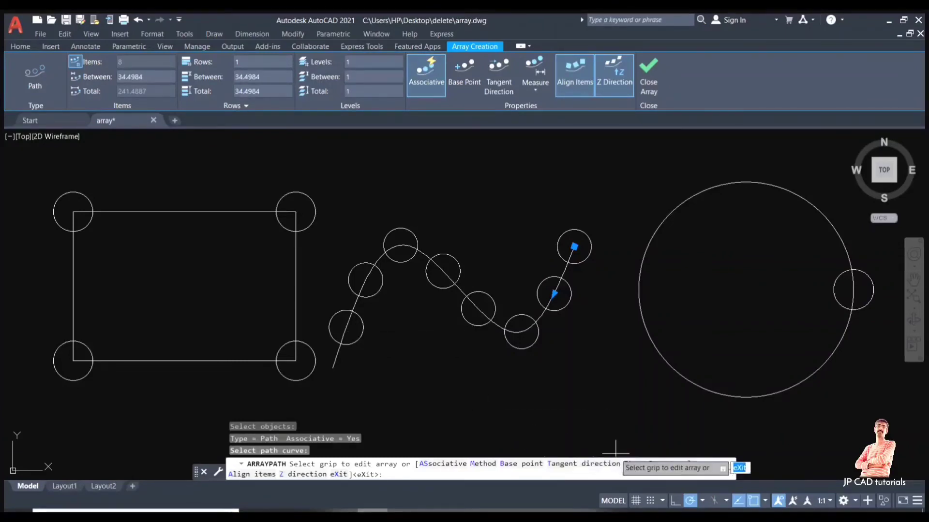
# - Set the path array's item spacing to 30 and enter 15 as the number of items
pyautogui.click(634, 463)
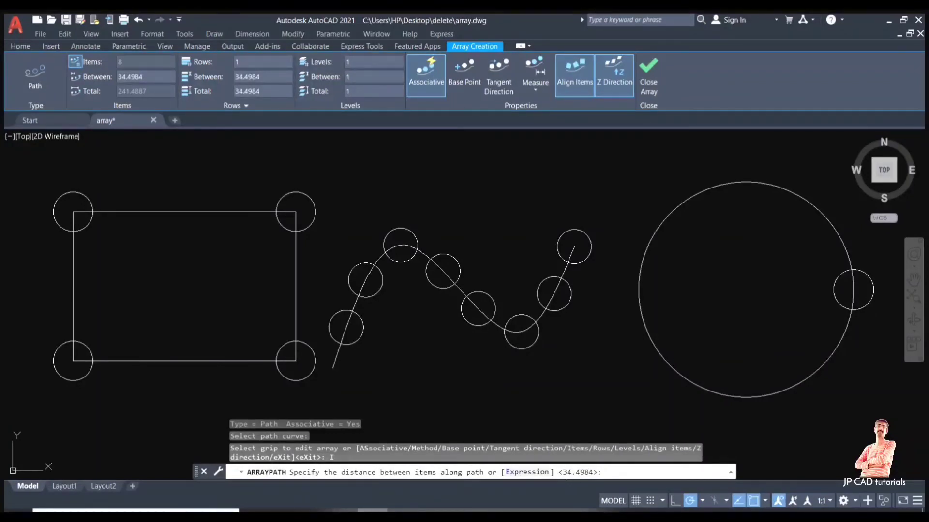
pyautogui.write('30')
pyautogui.press('Return')
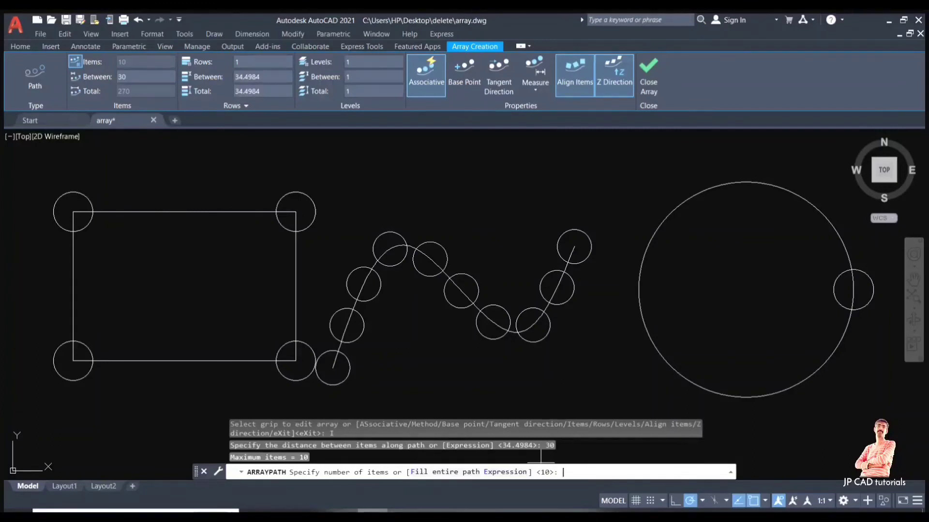
pyautogui.write('15')
pyautogui.press('Return')
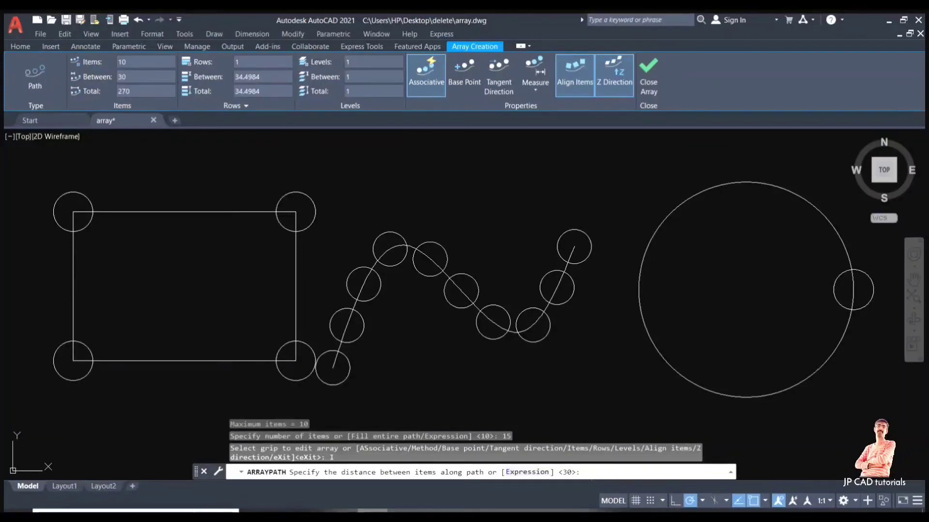
# - Set the path array's item spacing to 25, enter 12 as the number of items, and finish the array
pyautogui.write('25')
pyautogui.press('Return')
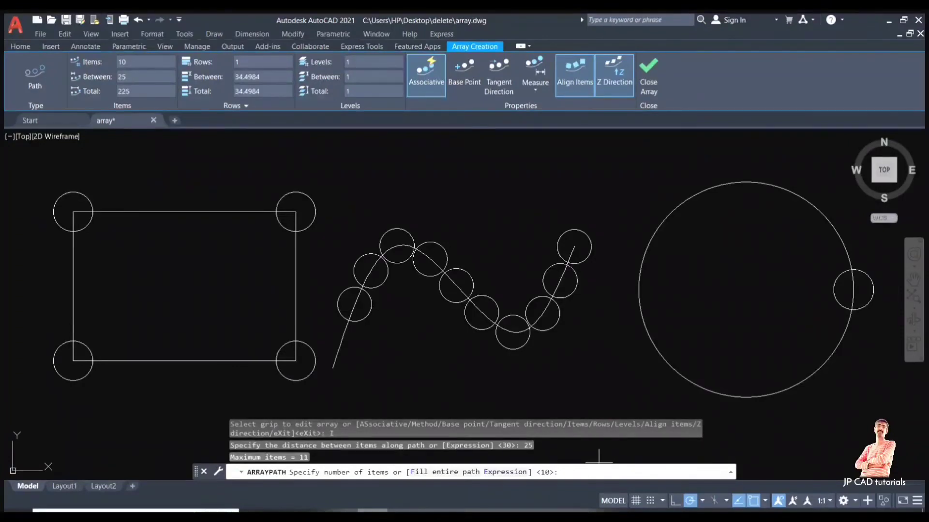
pyautogui.write('12')
pyautogui.press('Return')
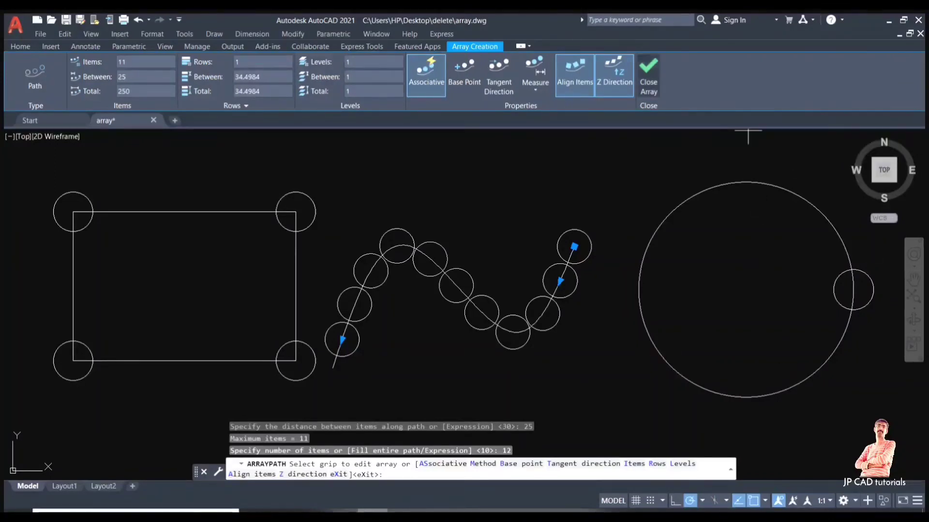
pyautogui.press('Return')
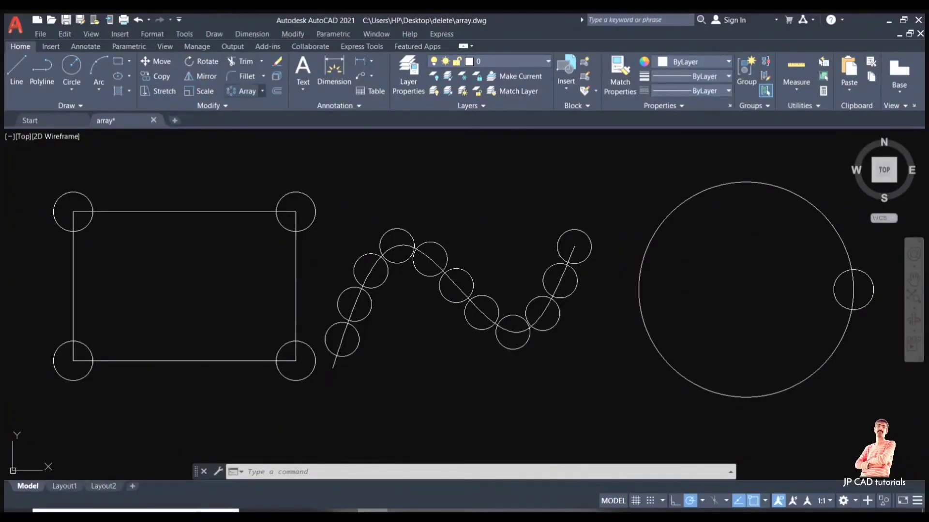
# - Create a polar array of the small circle on the large circle's edge, centred on the large circle's centre
pyautogui.click(262, 91)
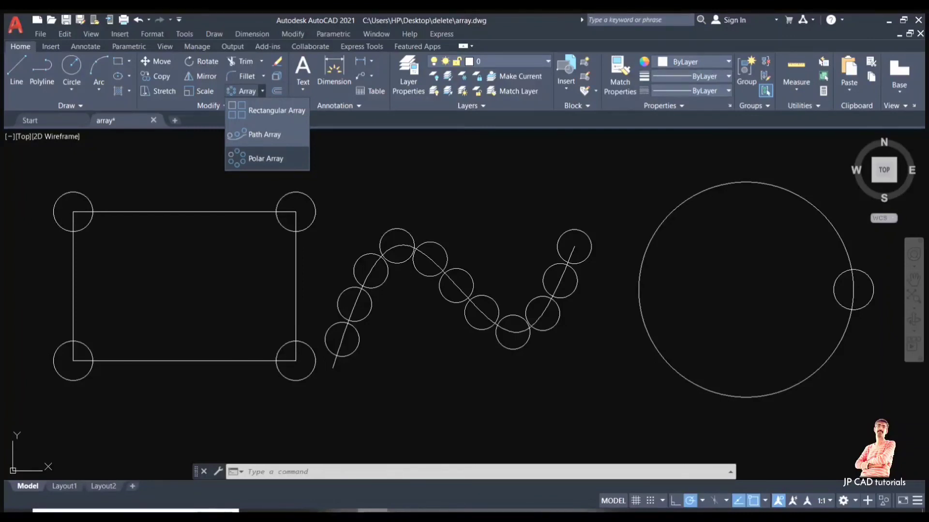
pyautogui.click(263, 159)
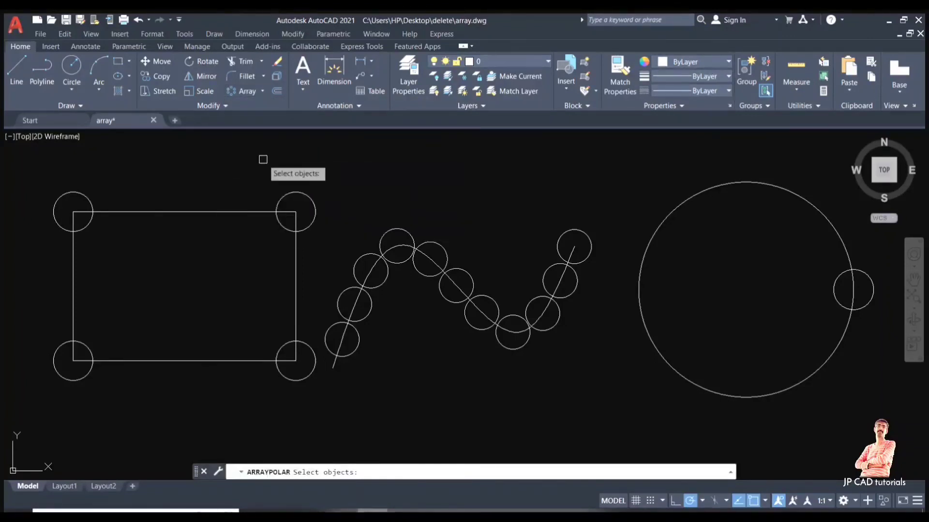
pyautogui.click(833, 285)
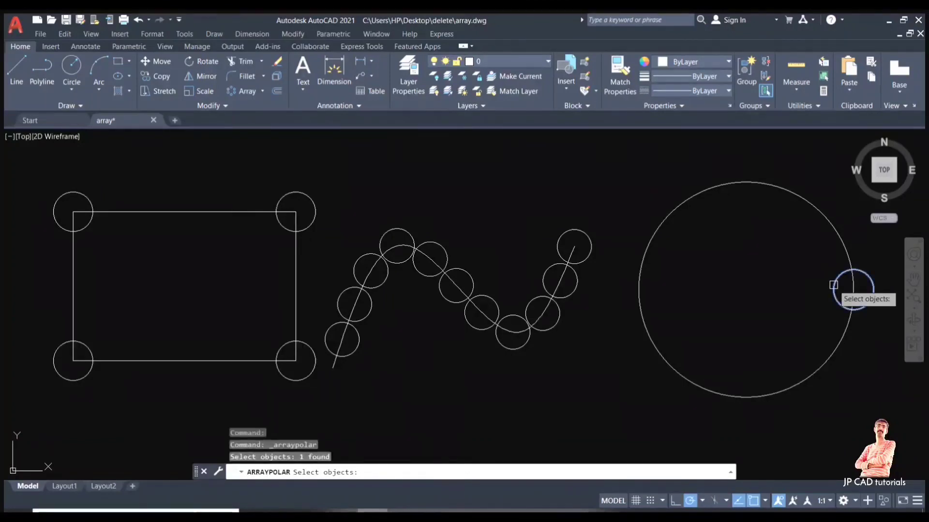
pyautogui.press('Return')
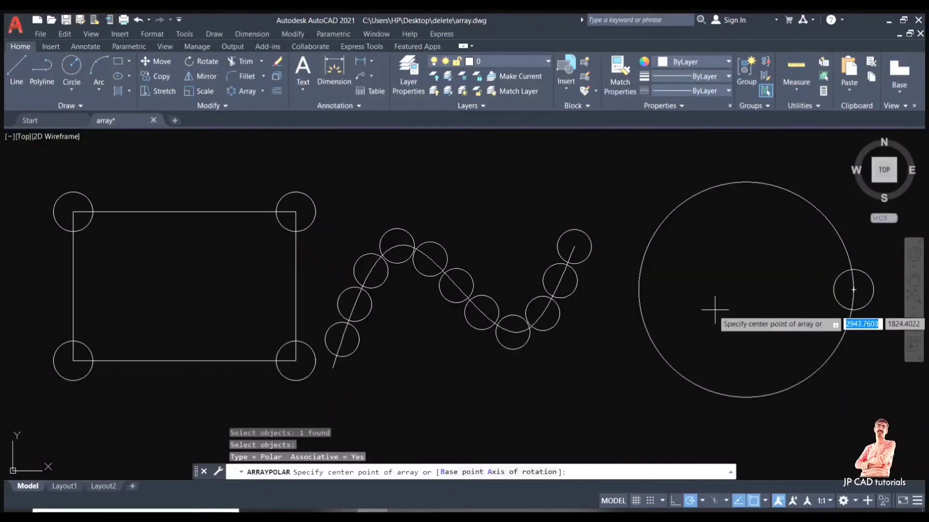
pyautogui.click(746, 289)
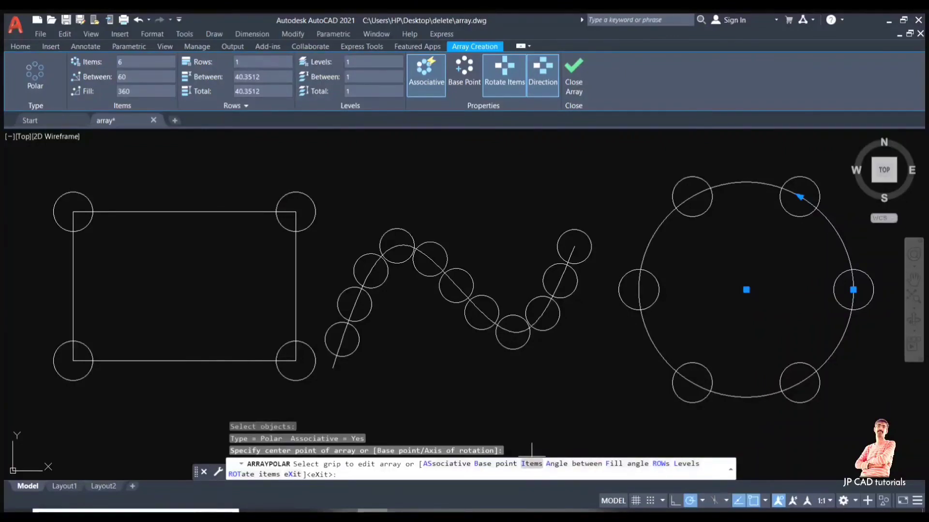
# - Try item counts of 4 and 8 for the polar array around the large circle
pyautogui.write('I')
pyautogui.press('Return')
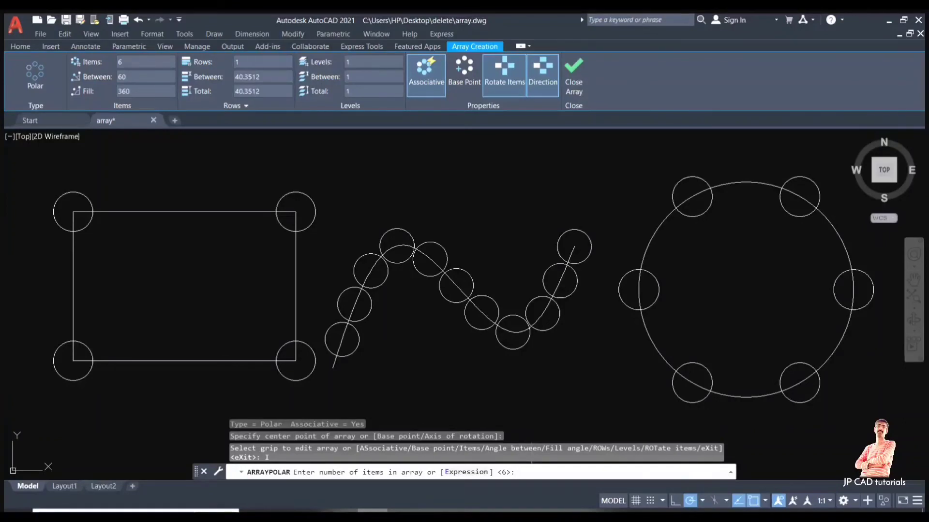
pyautogui.write('4')
pyautogui.press('Return')
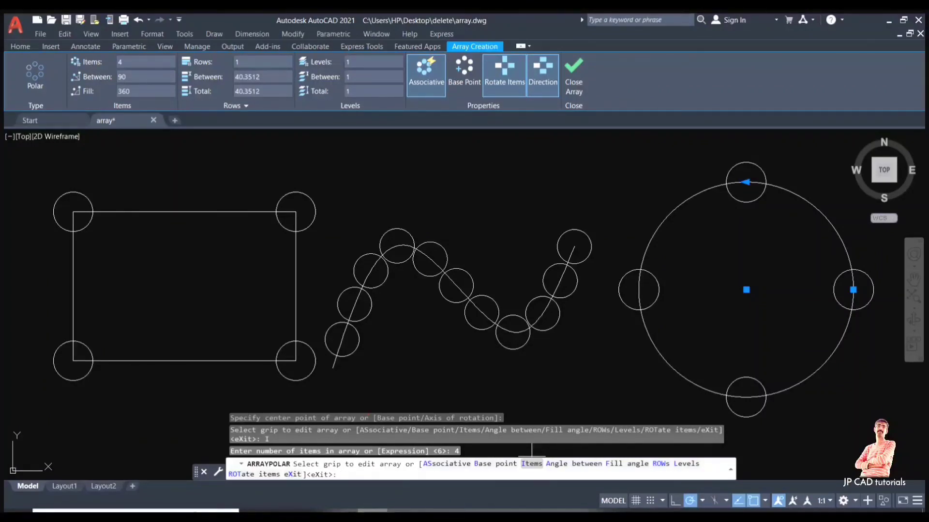
pyautogui.write('I')
pyautogui.press('Return')
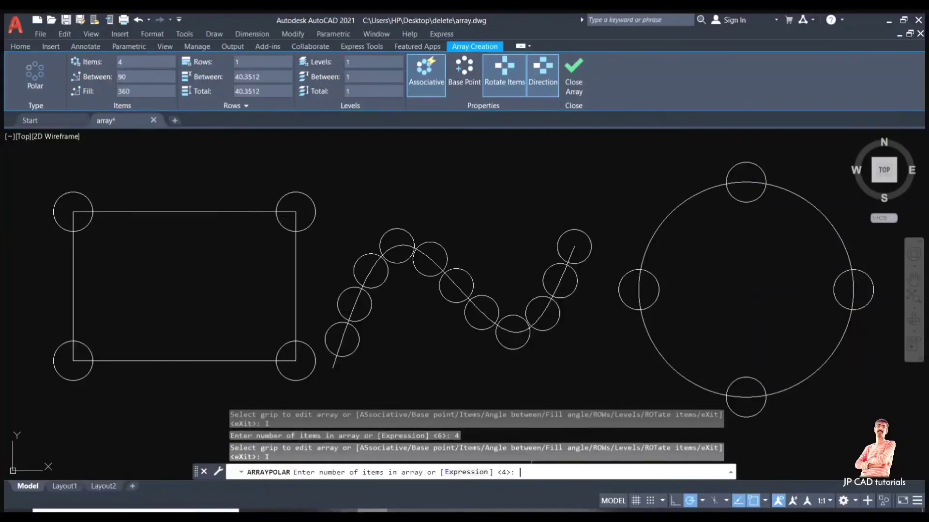
pyautogui.write('8')
pyautogui.press('Return')
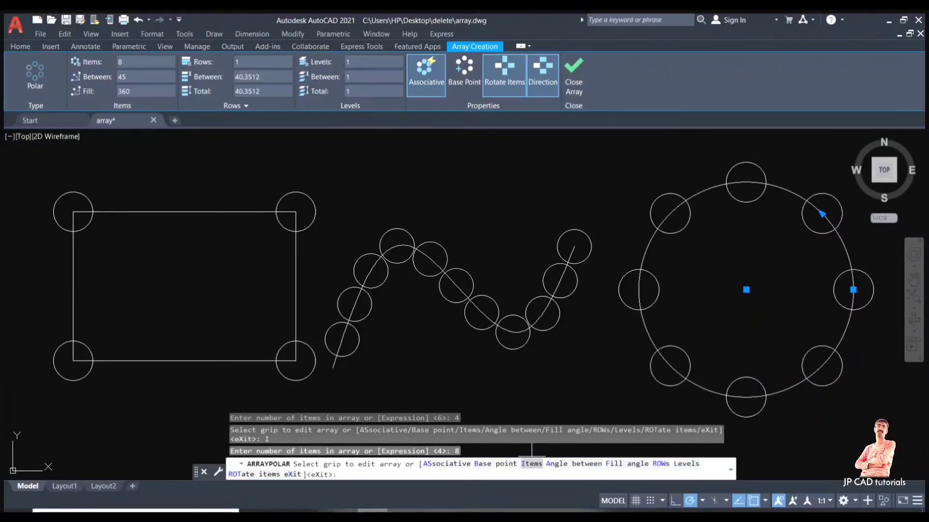
# - Set the polar array's item count to 4 and its fill angle to 180 degrees
pyautogui.write('I')
pyautogui.press('Return')
pyautogui.write('4')
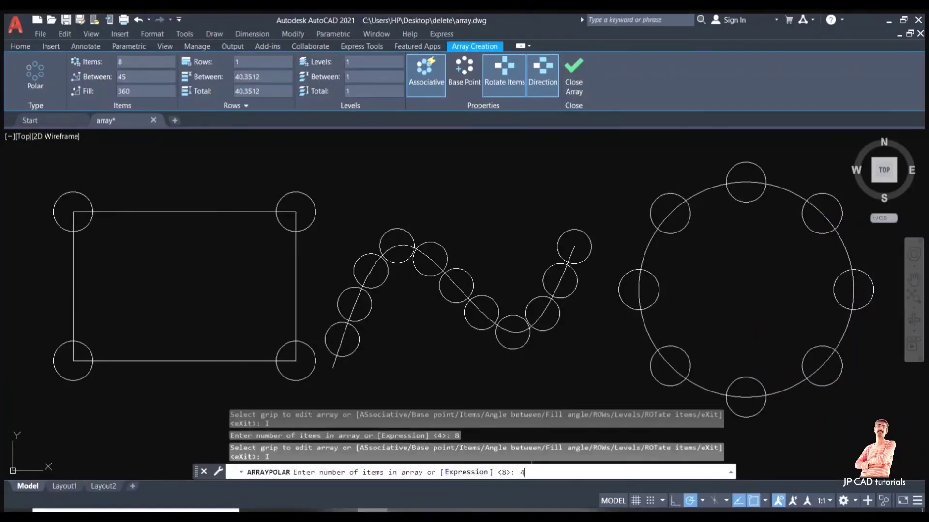
pyautogui.press('Return')
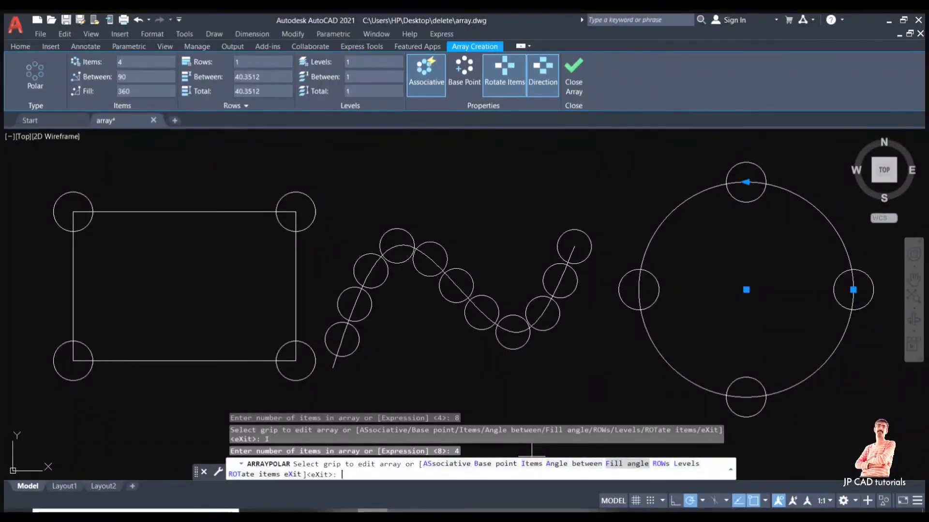
pyautogui.click(627, 464)
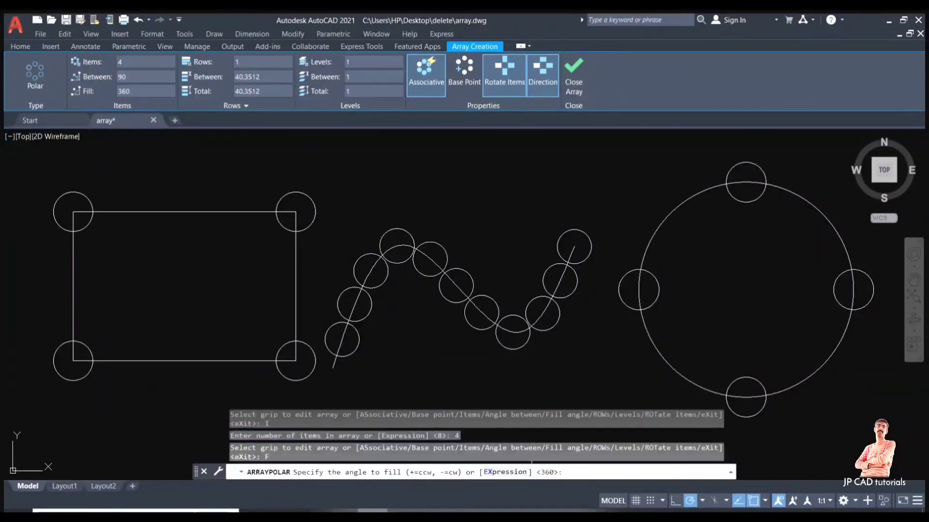
pyautogui.write('180')
pyautogui.press('Return')
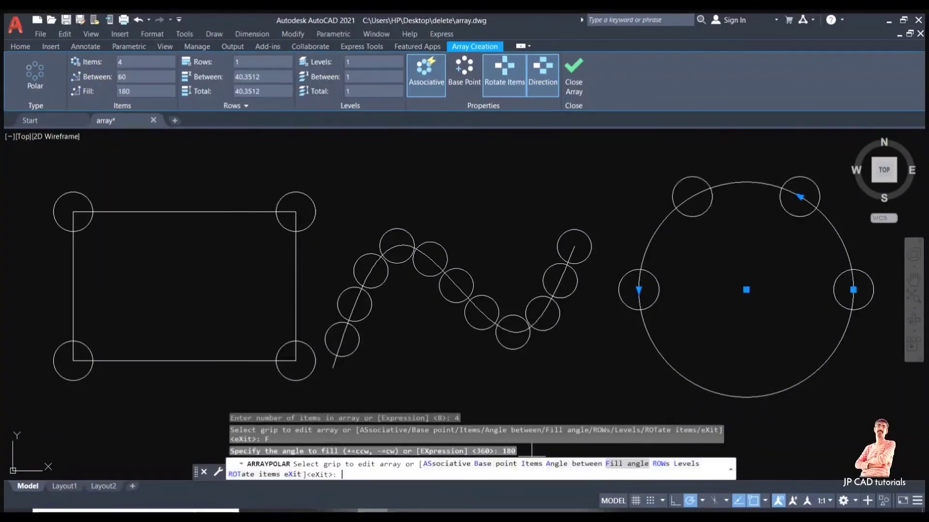